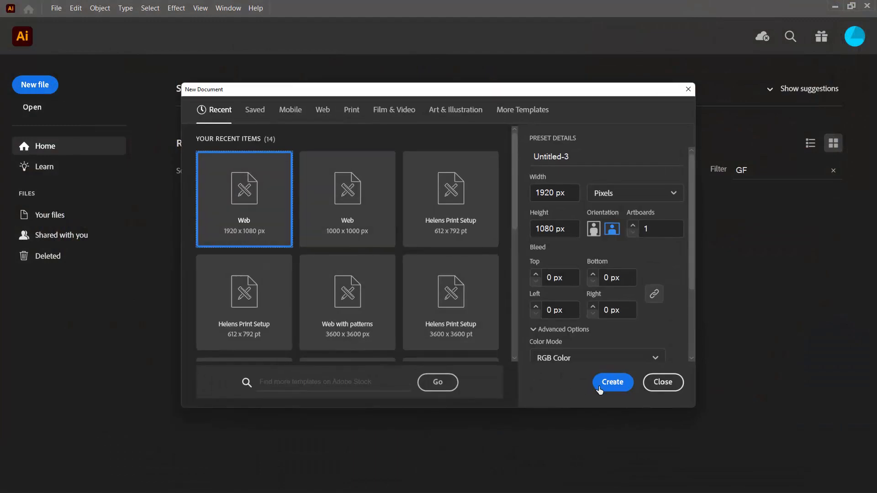
Create a 1920 x 1080 px document and place Australia 300dpi.jpg as a linked image at a freehand size nearly filling the artboard's height.
left_click(612, 383)
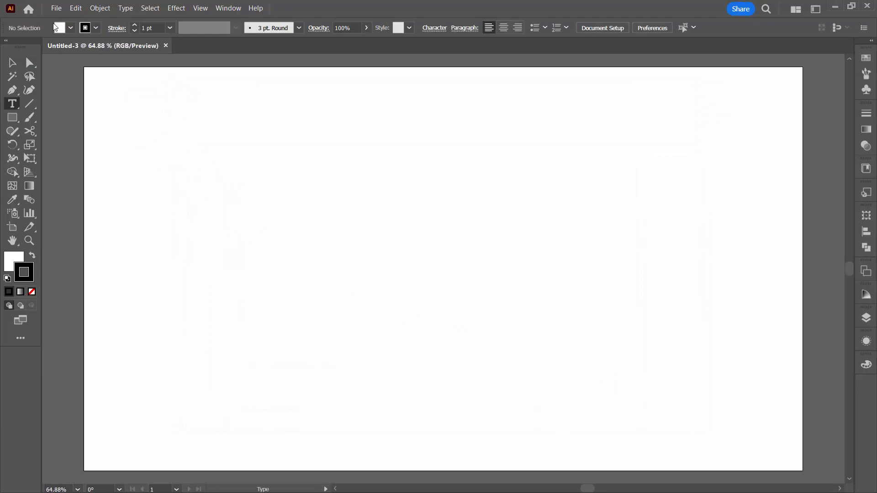
left_click(57, 9)
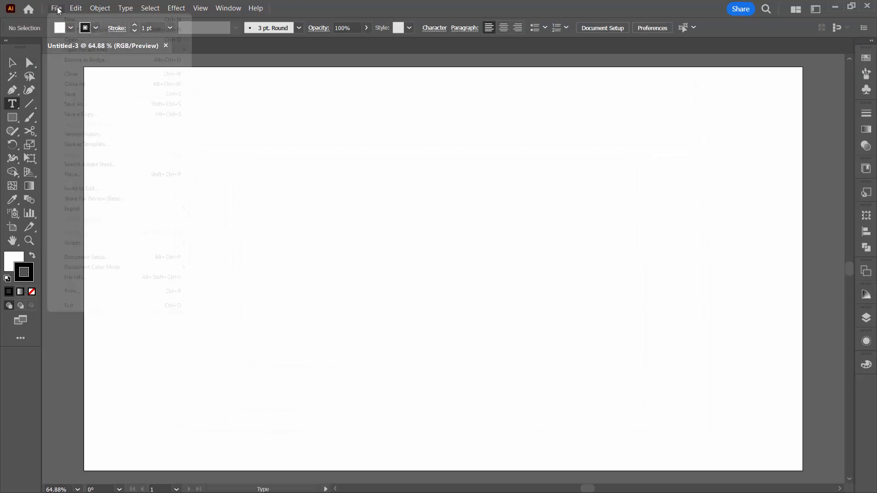
left_click(91, 175)
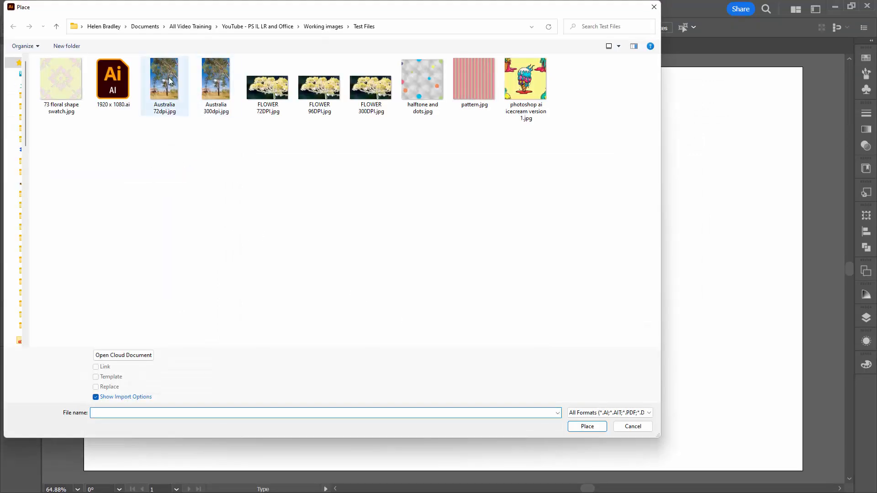
left_click(207, 75)
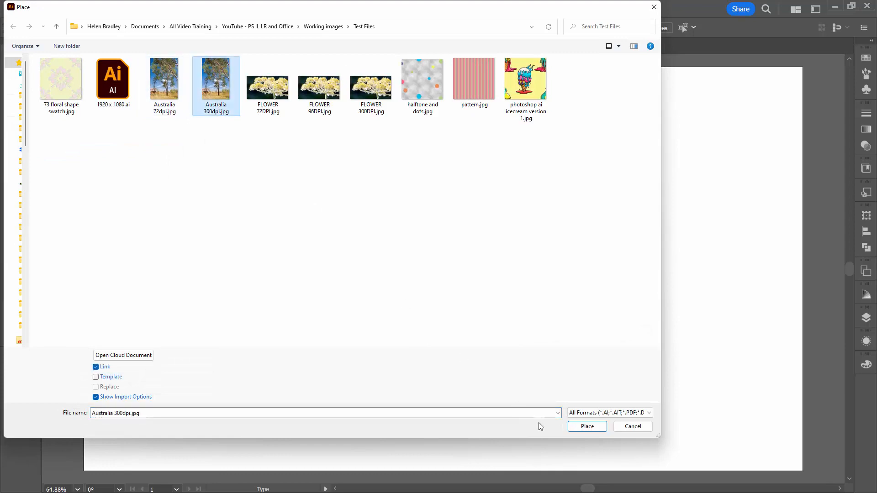
left_click(577, 429)
left_click_drag(123, 115, 470, 441)
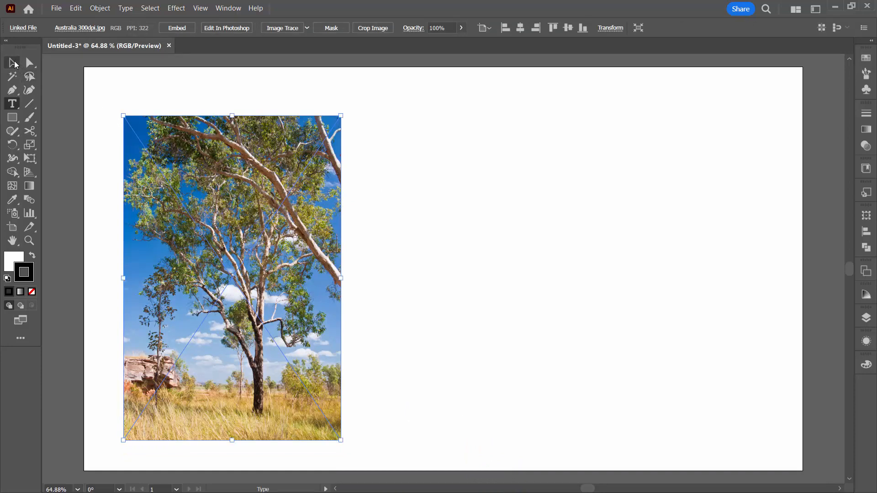
Delete the placed image and place Australia 300dpi.jpg again at its native size in the artboard's upper-left corner.
left_click(13, 63)
key("Delete")
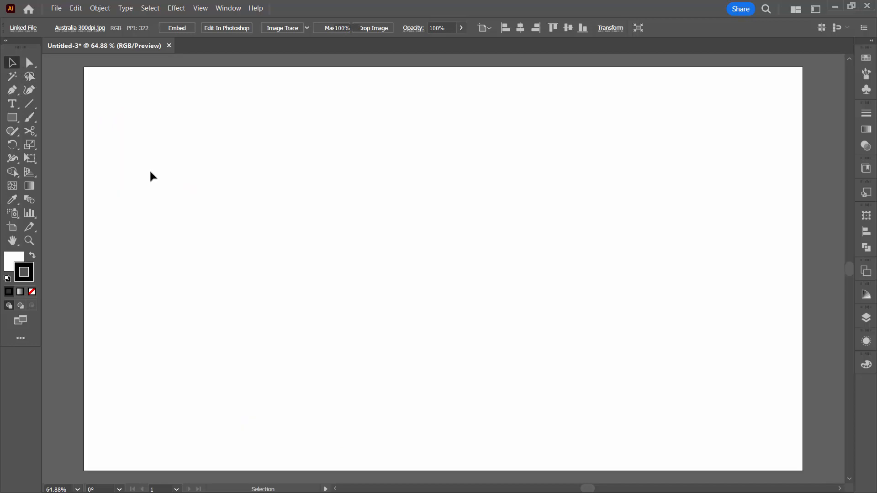
left_click(56, 9)
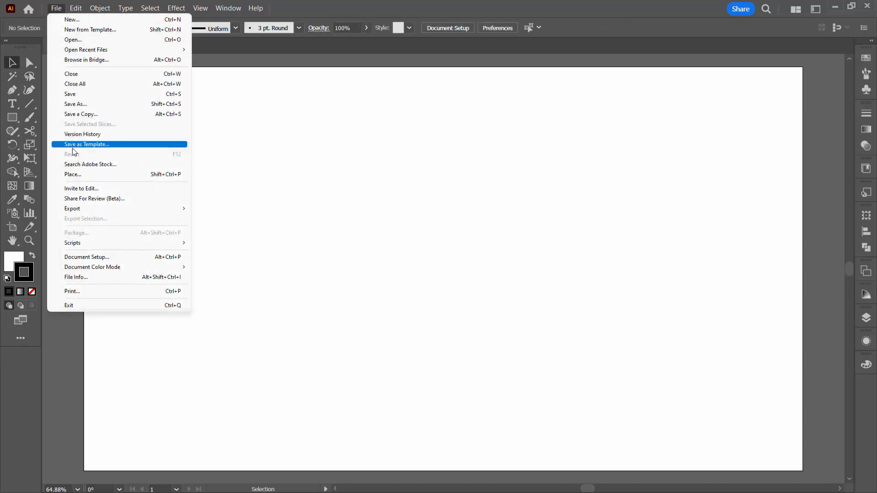
left_click(73, 173)
left_click(215, 83)
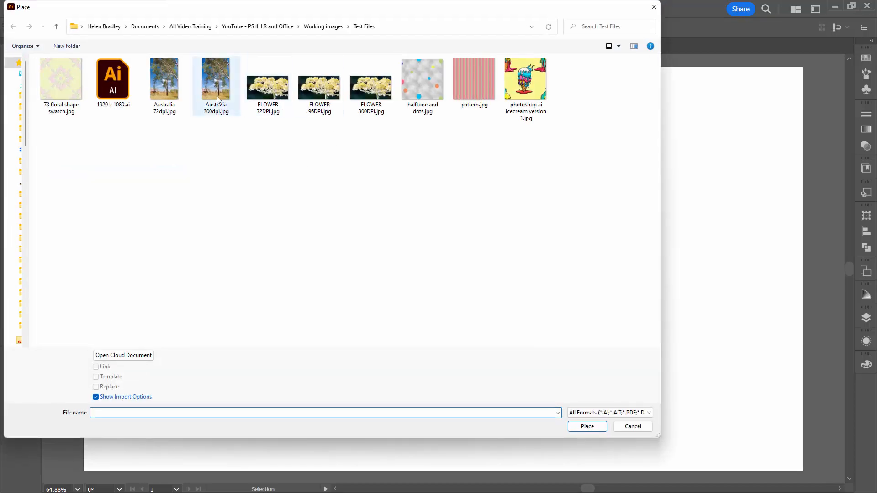
left_click(586, 426)
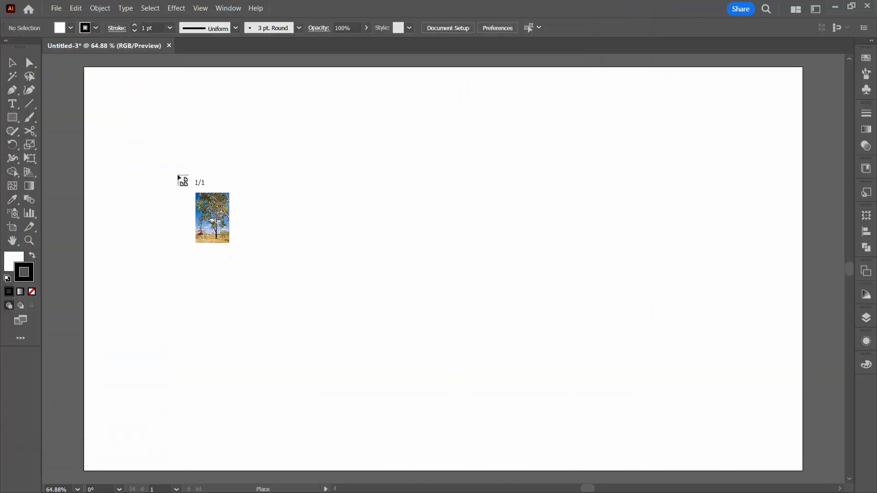
left_click(87, 71)
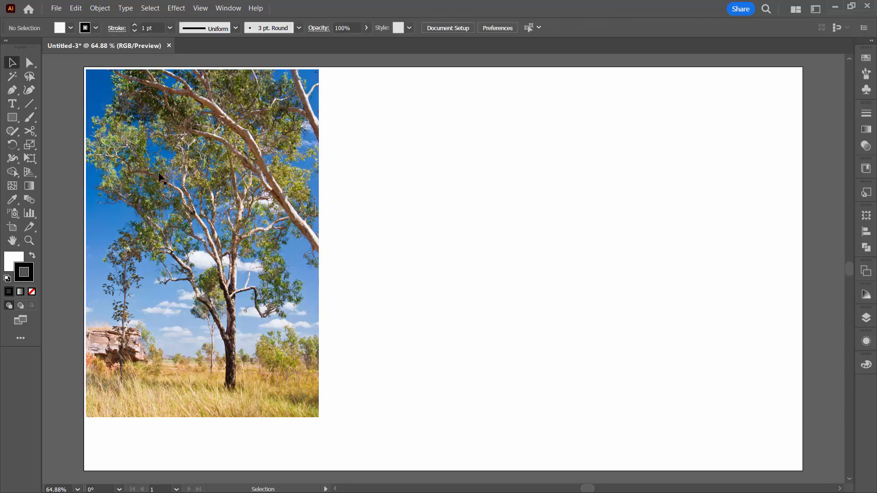
Place Australia 72dpi.jpg at its native size in the artboard's upper-left corner and shift it right to uncover the first image.
left_click(56, 9)
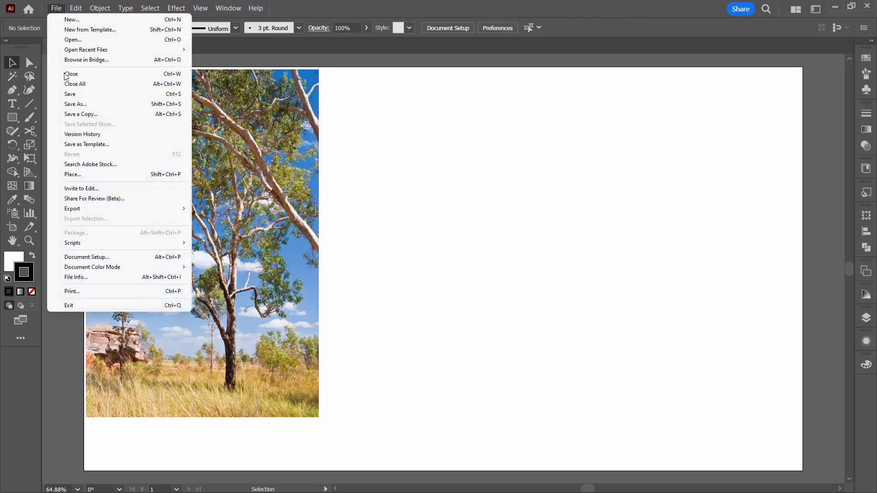
left_click(75, 175)
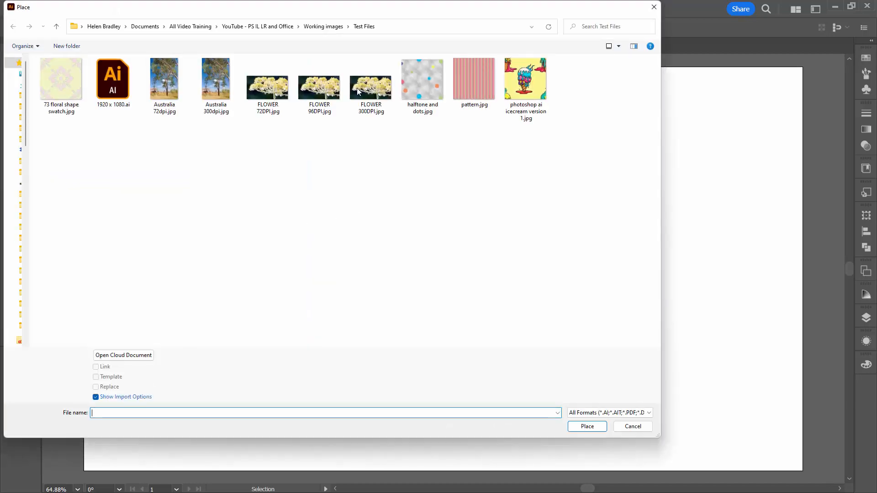
left_click(173, 82)
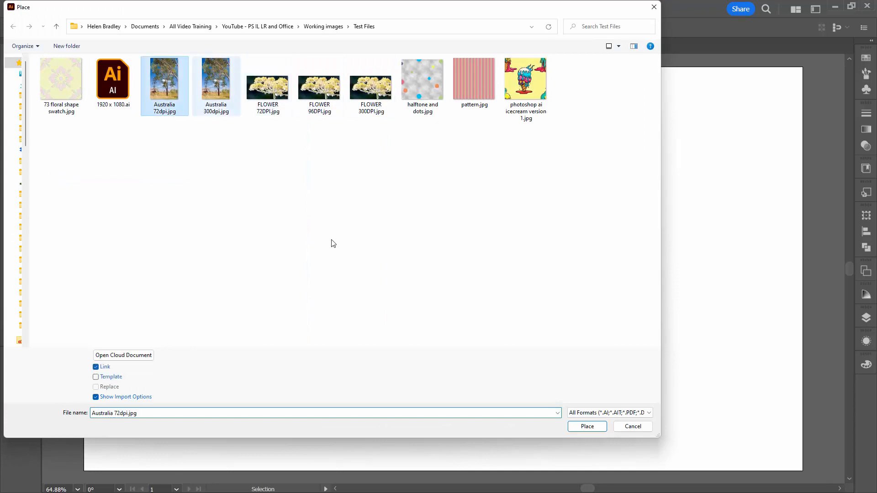
left_click(587, 426)
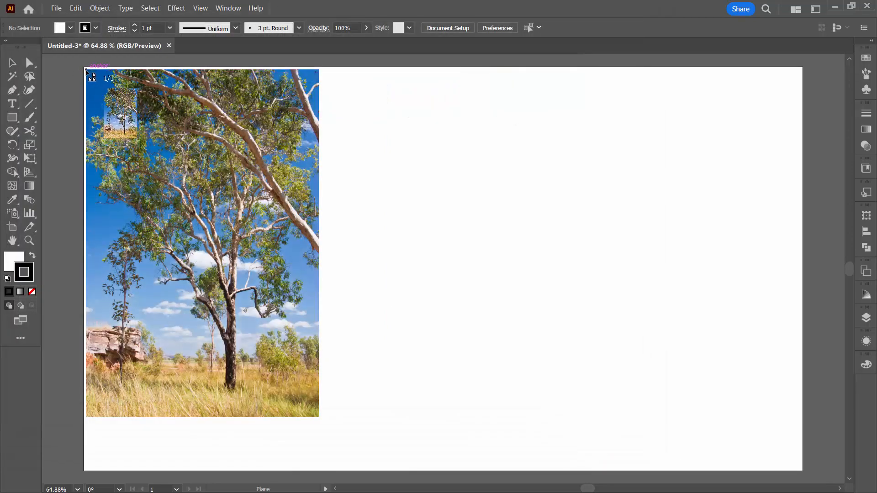
left_click(89, 72)
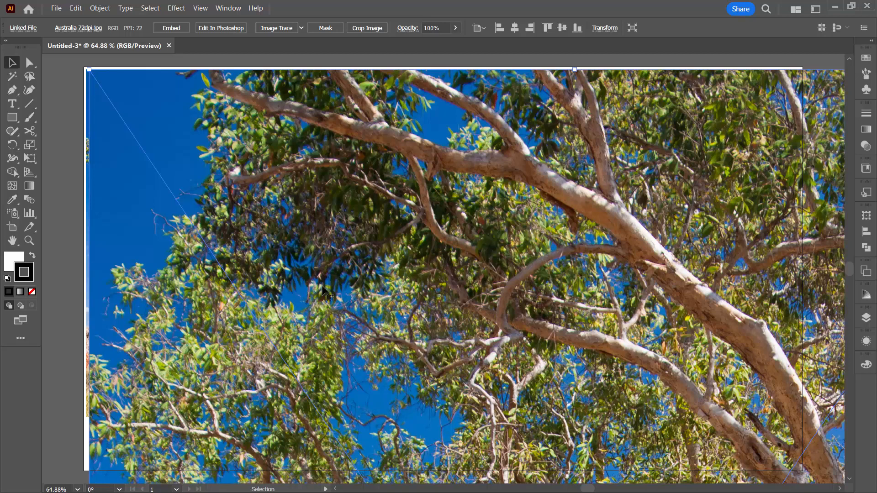
left_click_drag(321, 286, 549, 292)
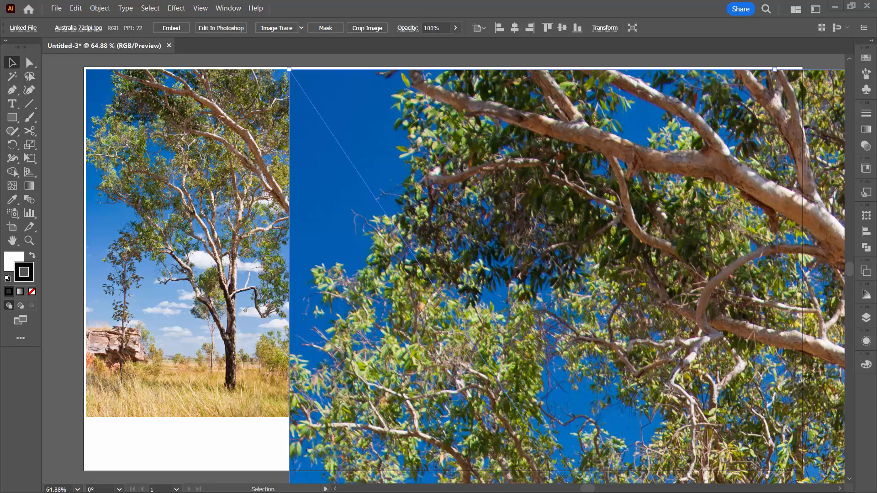
Switch to the File Explorer window with the test files and examine the pixel dimensions in Australia 72dpi.jpg's properties.
left_click_drag(876, 59, 488, 97)
left_click(309, 181)
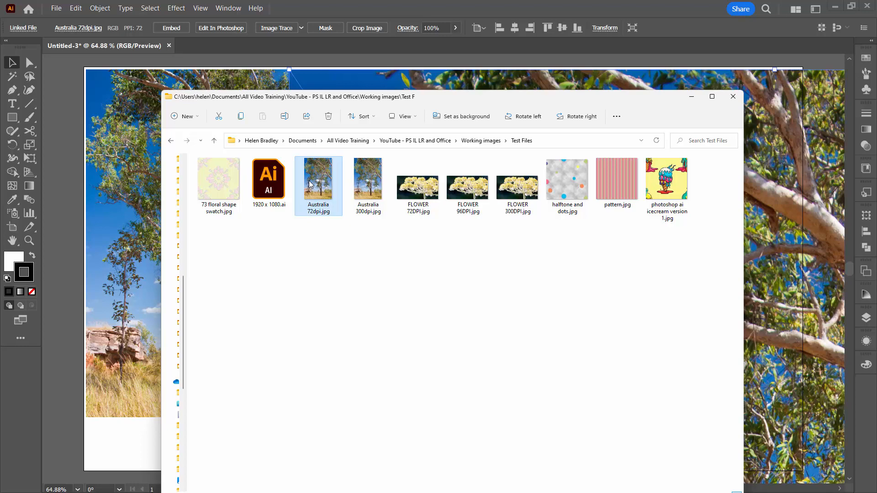
right_click(309, 183)
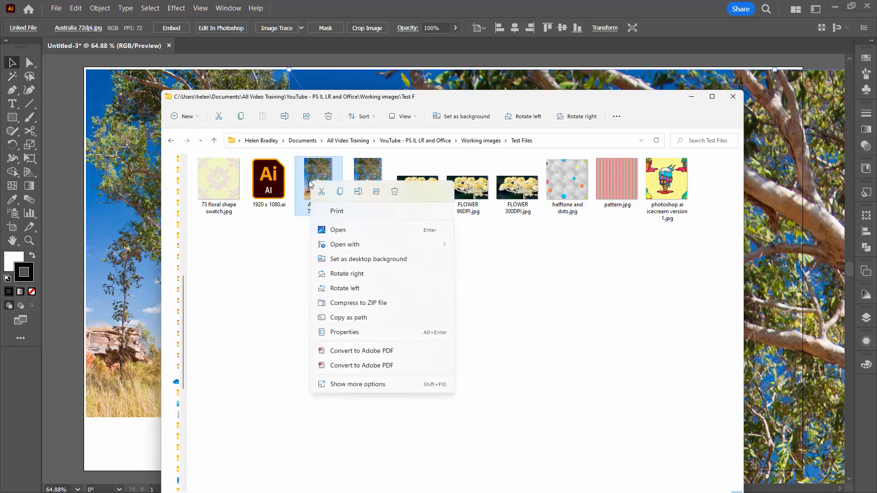
left_click(364, 333)
left_click(371, 204)
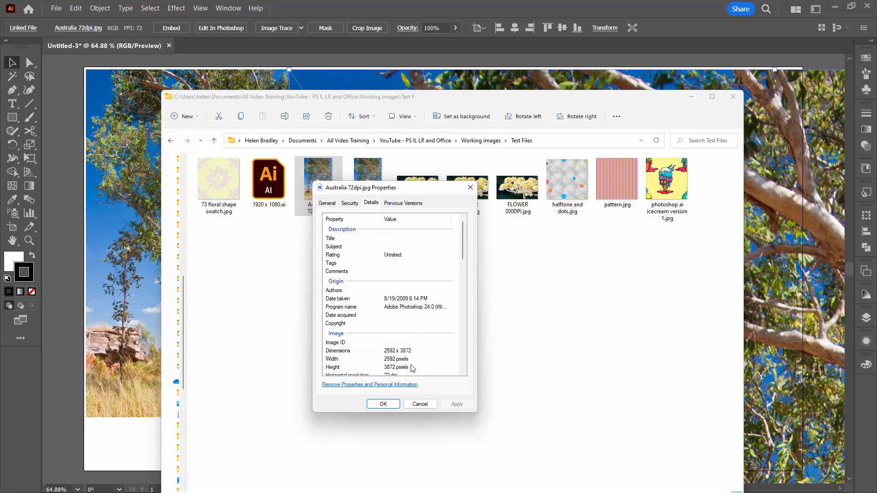
left_click(417, 404)
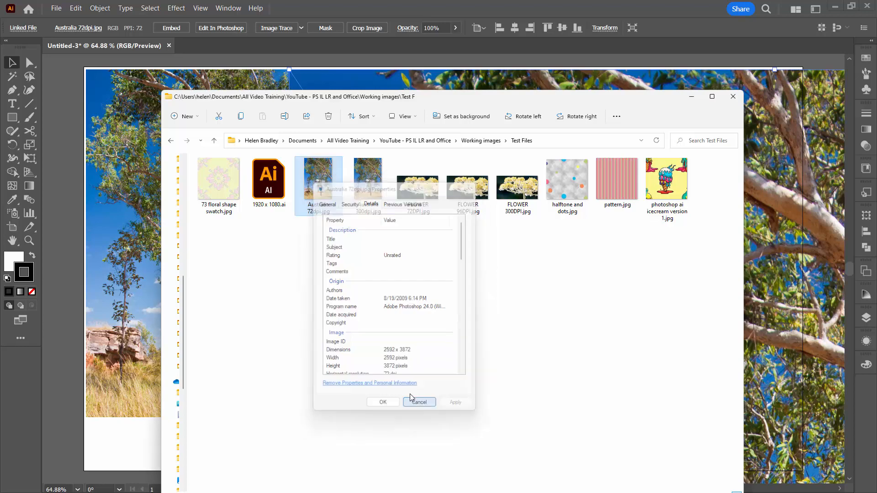
Examine the pixel dimensions and resolution in Australia 300dpi.jpg's file properties for comparison with the 72dpi version.
left_click(365, 187)
right_click(366, 187)
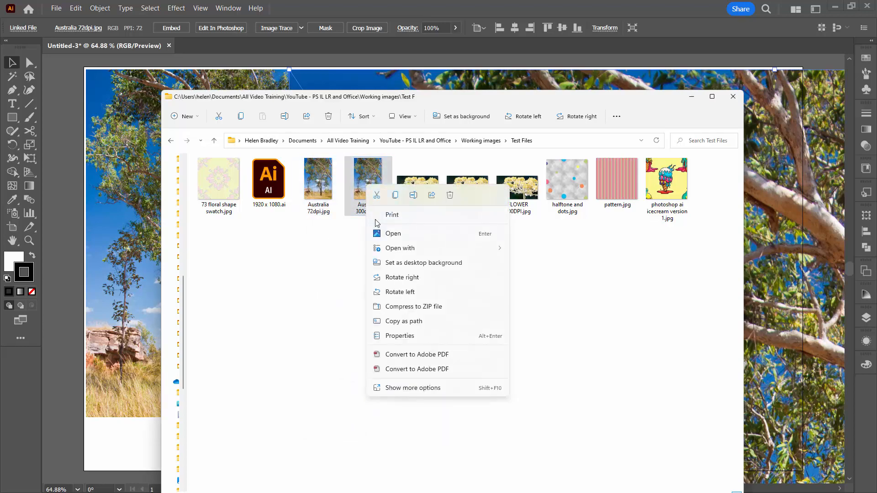
left_click(435, 338)
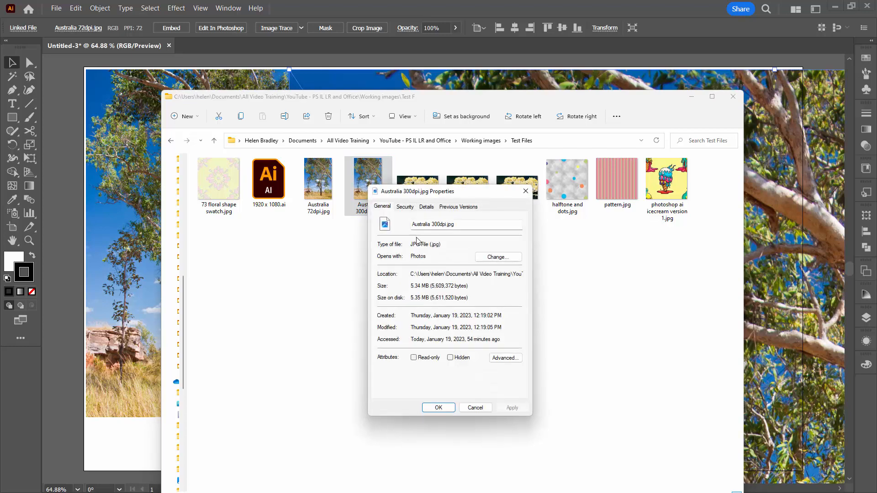
left_click(426, 207)
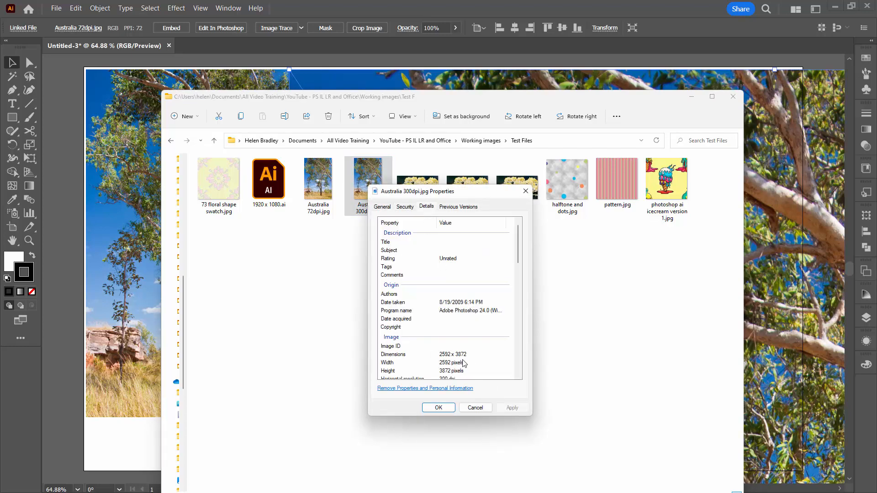
left_click(475, 408)
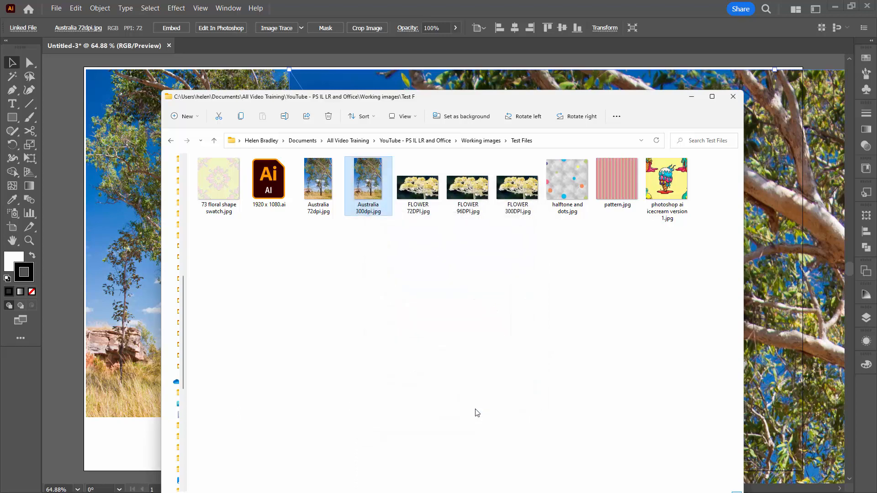
left_click_drag(448, 96, 580, 71)
left_click(457, 155)
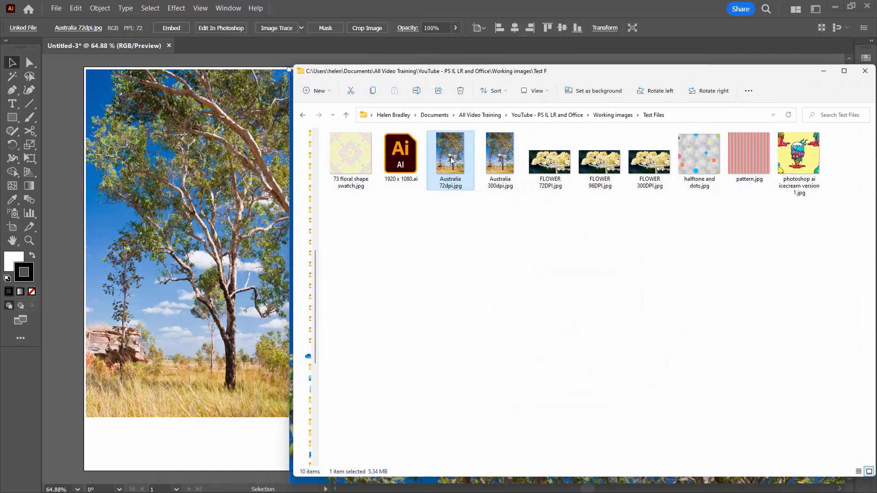
mouse_move(444, 189)
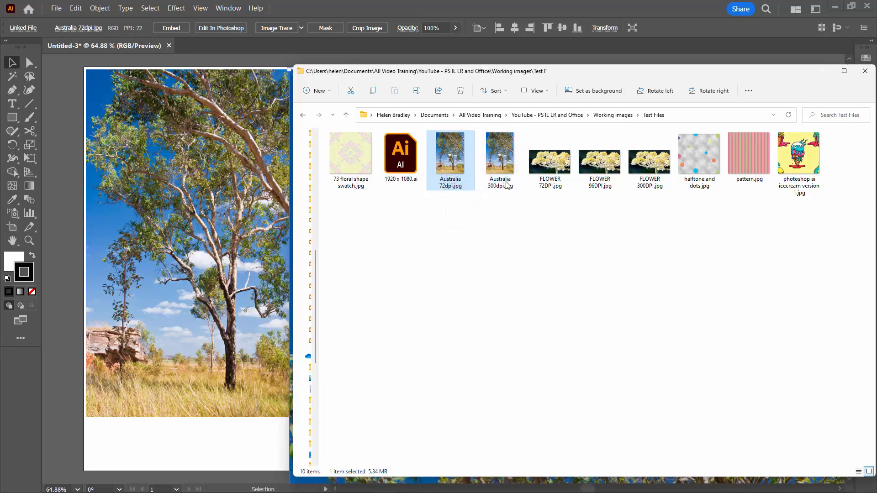
Return to the Illustrator document and delete both placed images from the artboard.
left_click_drag(572, 76, 876, 80)
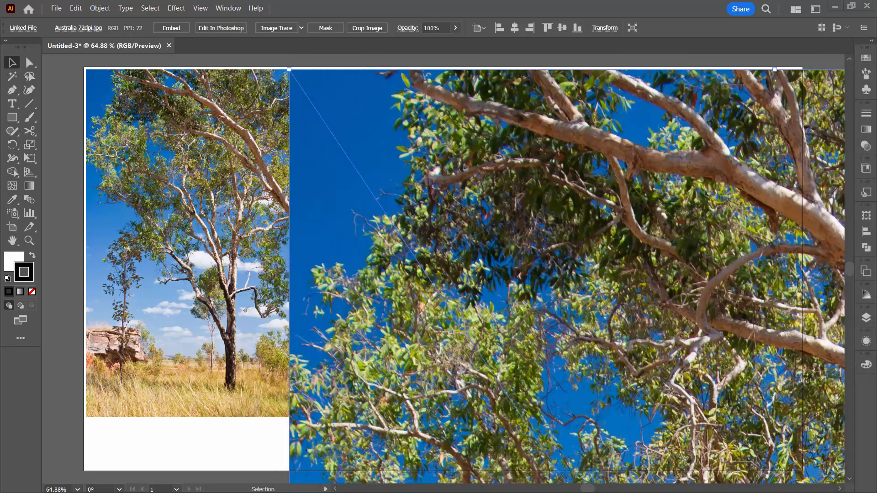
left_click(571, 257)
key("Delete")
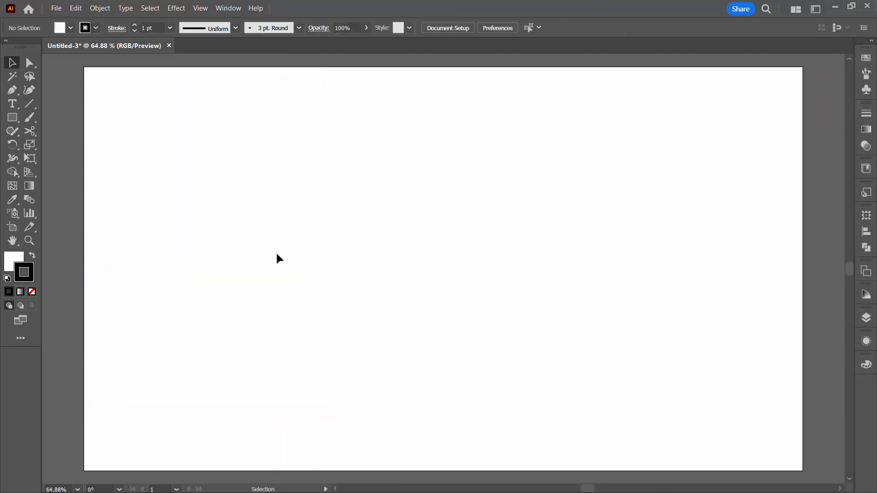
Place Australia 72dpi.jpg as a linked image at its native size near the artboard's upper-left corner, and deselect it.
left_click(56, 8)
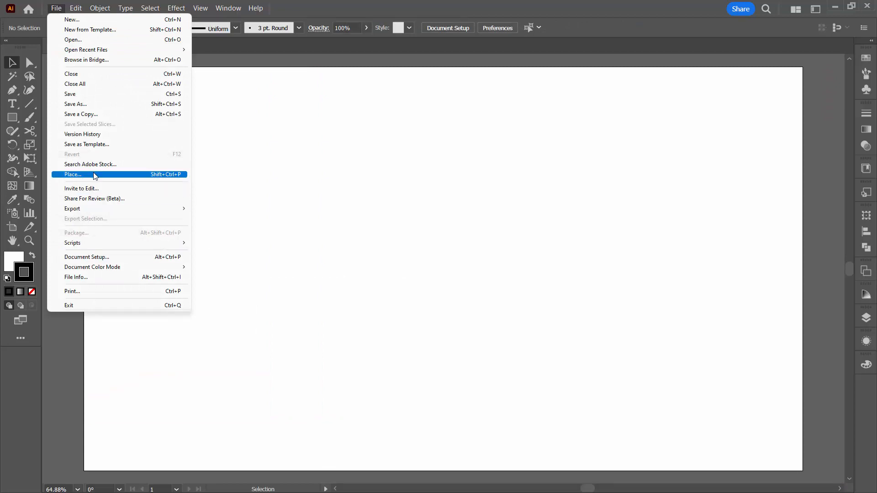
left_click(73, 174)
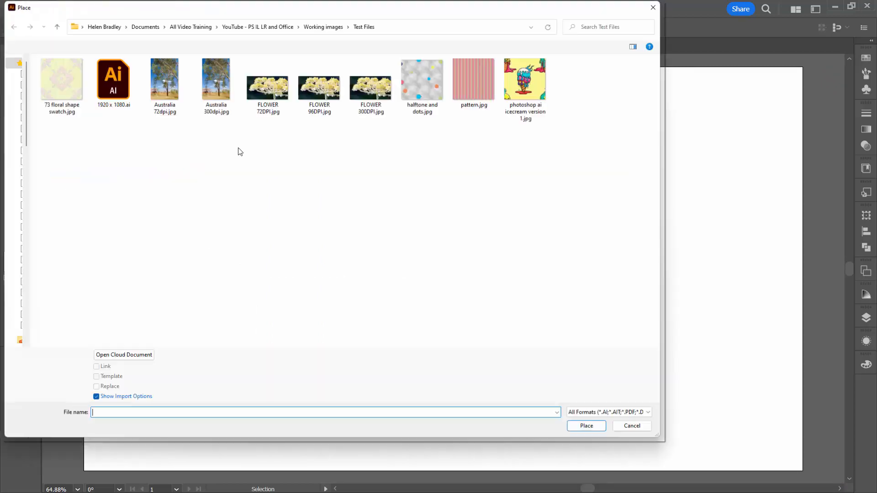
left_click(164, 85)
left_click(581, 426)
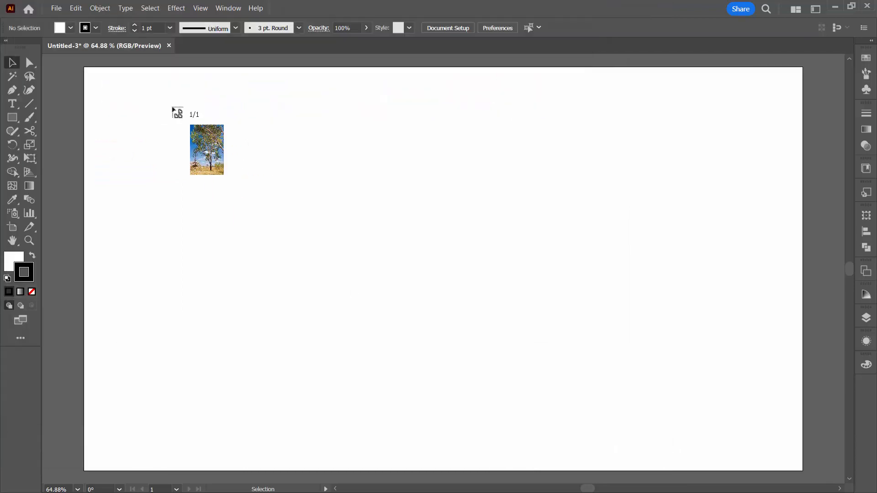
left_click(92, 74)
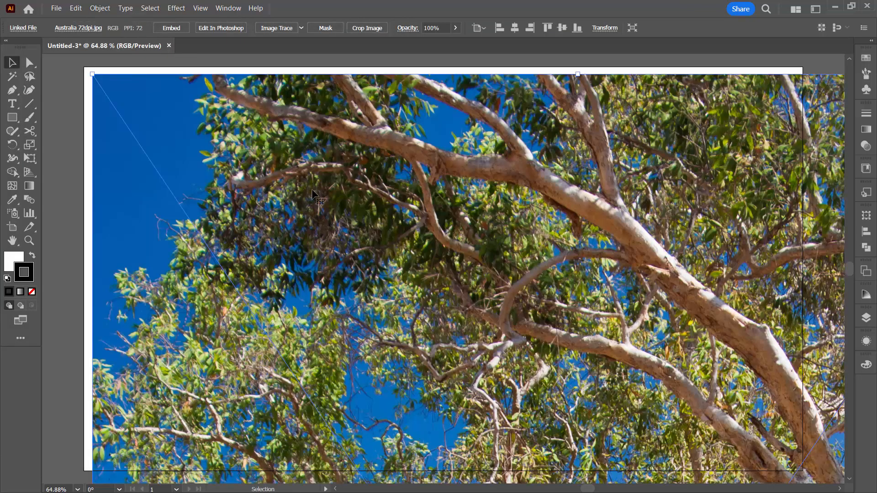
left_click(88, 96)
Place Australia 300dpi.jpg as a linked image at its native size over the upper-left part of the 72dpi image.
left_click(62, 10)
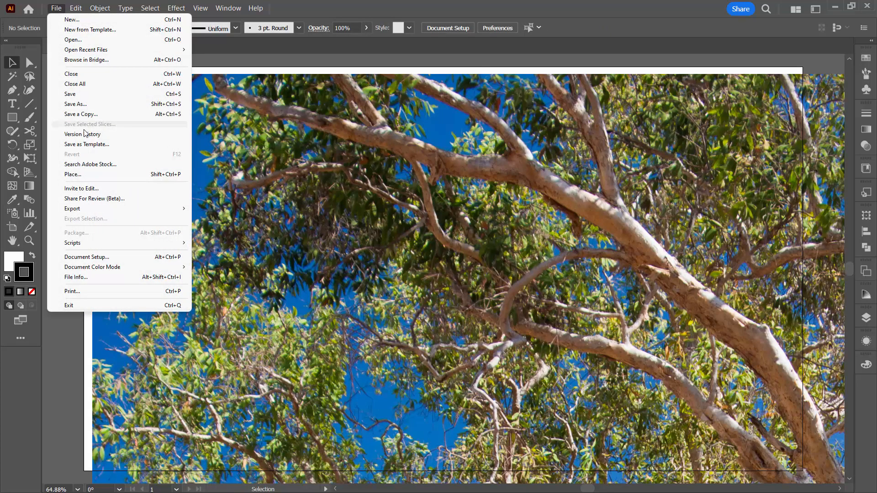
left_click(90, 176)
left_click(215, 79)
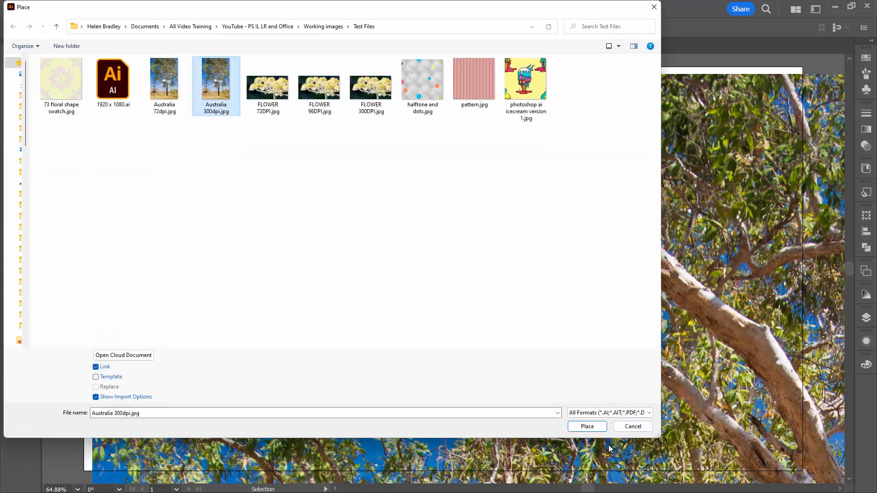
left_click(584, 427)
left_click(88, 74)
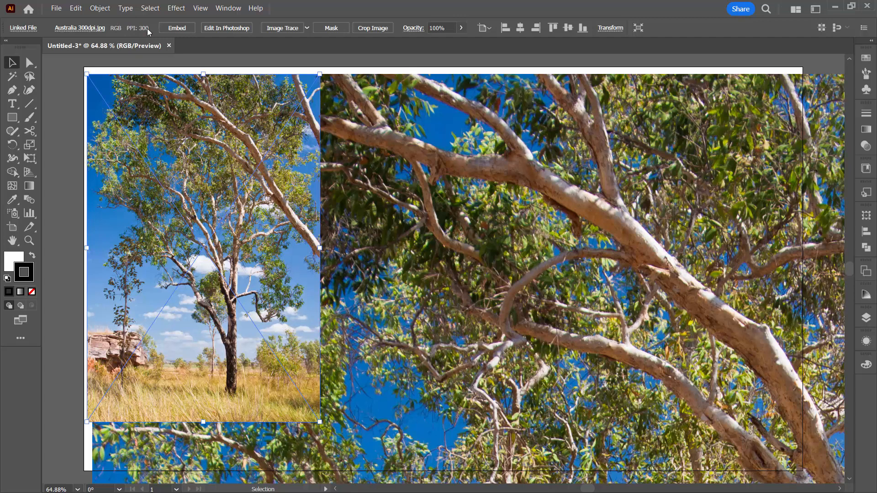
Compare the PPI of the two placed Australia images and delete both of them from the artboard.
left_click(407, 149)
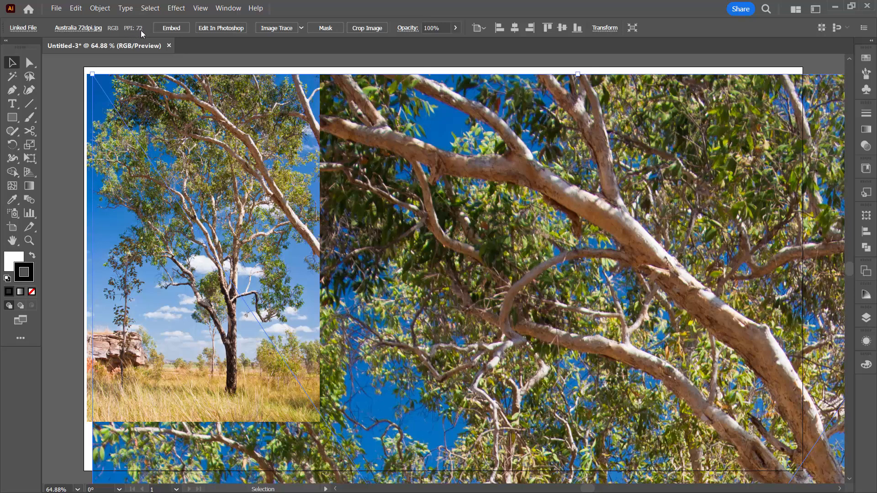
left_click(214, 168)
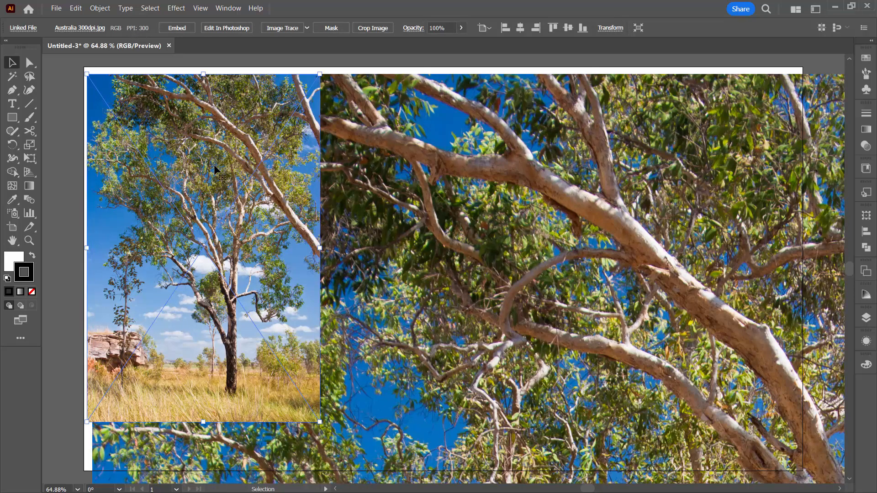
key("Delete")
left_click(254, 208)
key("Delete")
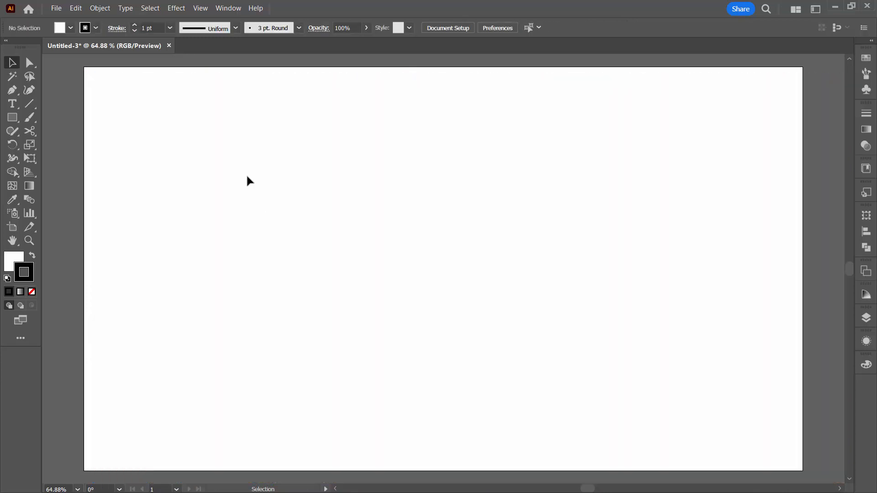
Place FLOWER 72DPI.jpg as a linked image at its native size, align it with the artboard's edges, and deselect it.
left_click(57, 8)
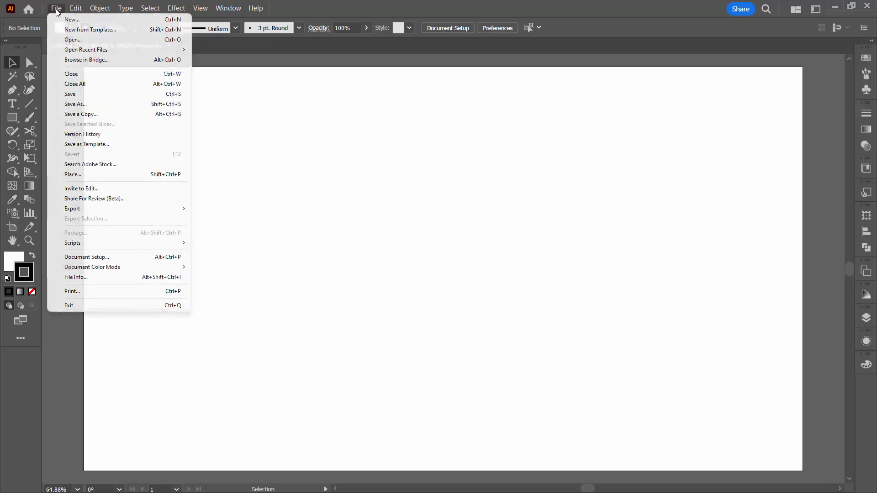
left_click(75, 173)
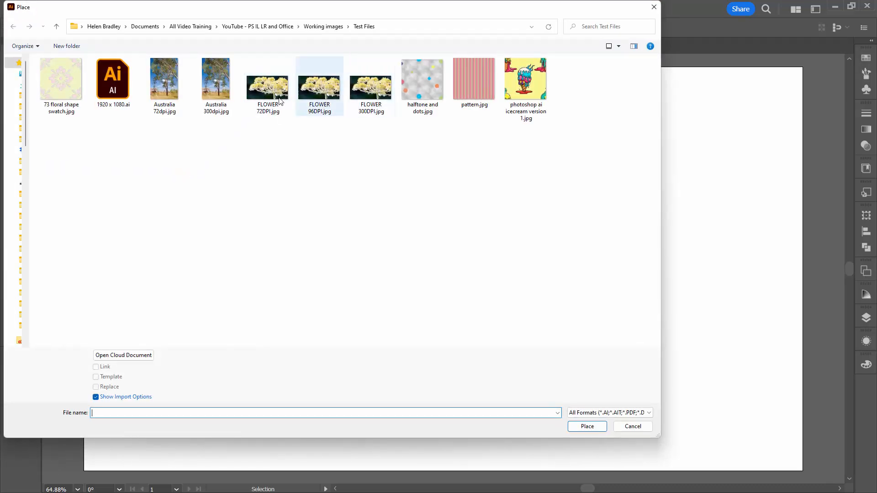
mouse_move(258, 86)
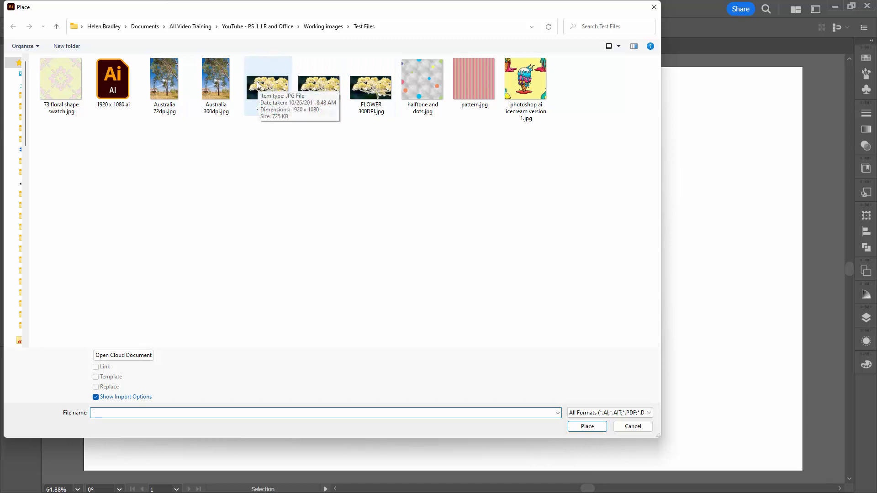
left_click(258, 86)
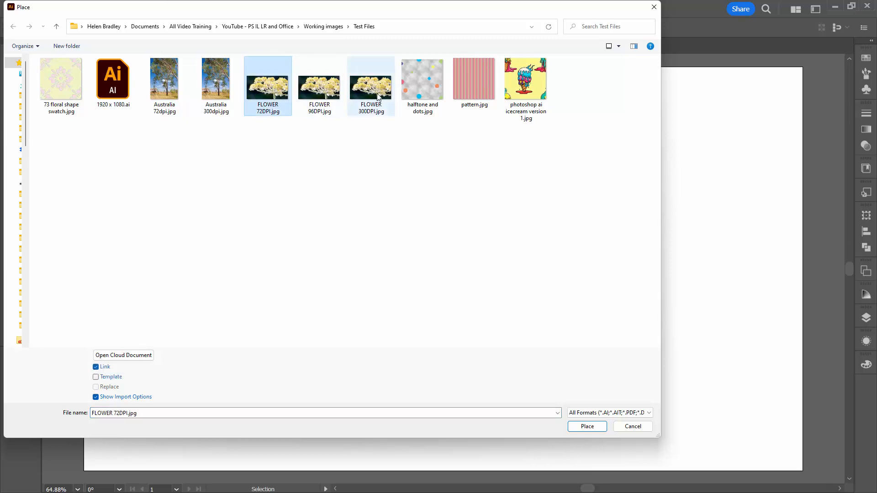
left_click(586, 430)
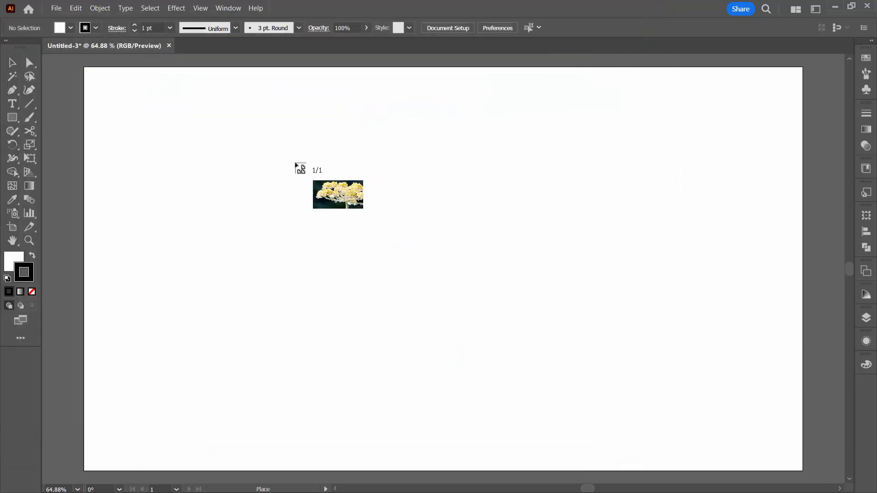
left_click(87, 68)
left_click_drag(391, 296, 388, 290)
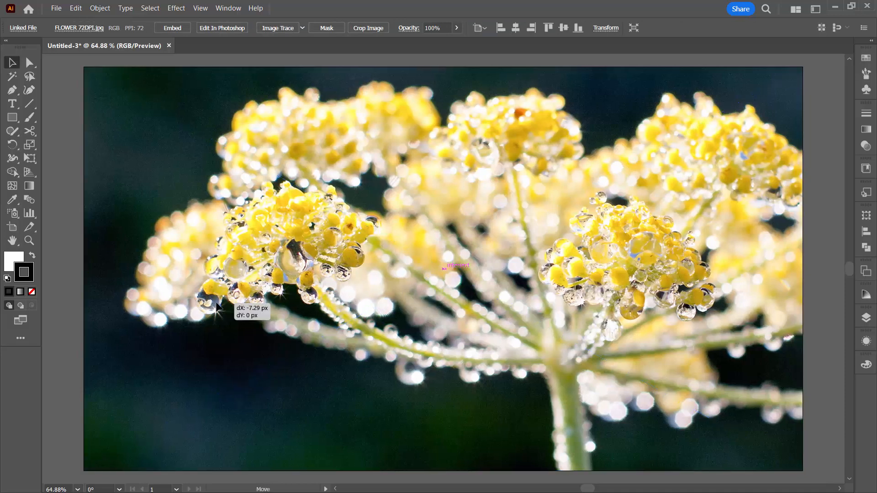
left_click(70, 248)
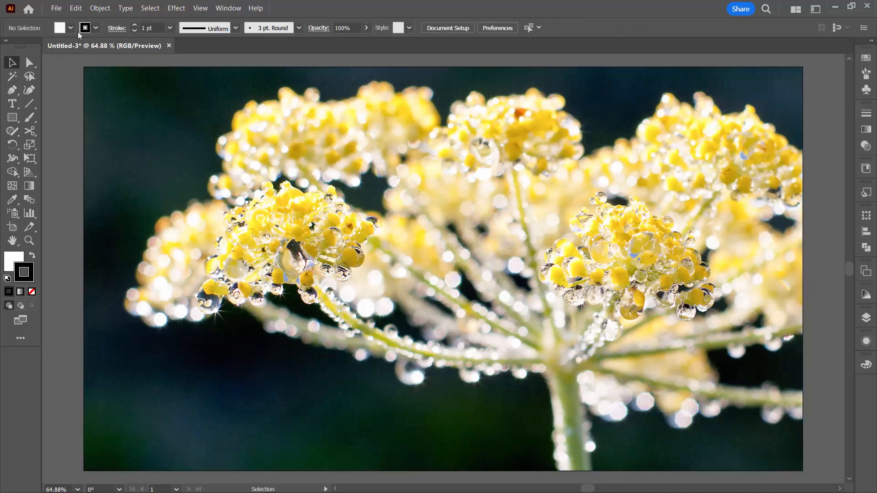
Place FLOWER 300DPI.jpg as a linked image at its native size over the left part of the 72DPI flower image, and shift it slightly down.
left_click(56, 7)
left_click(82, 175)
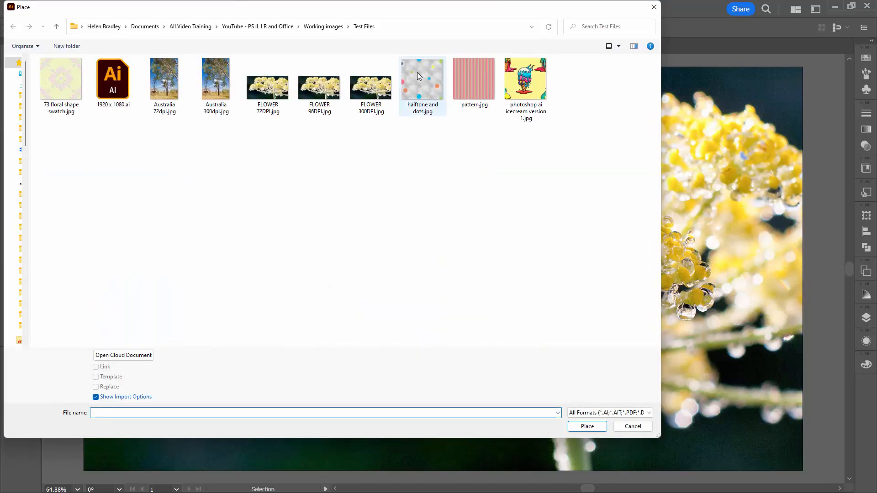
left_click(370, 87)
left_click(587, 426)
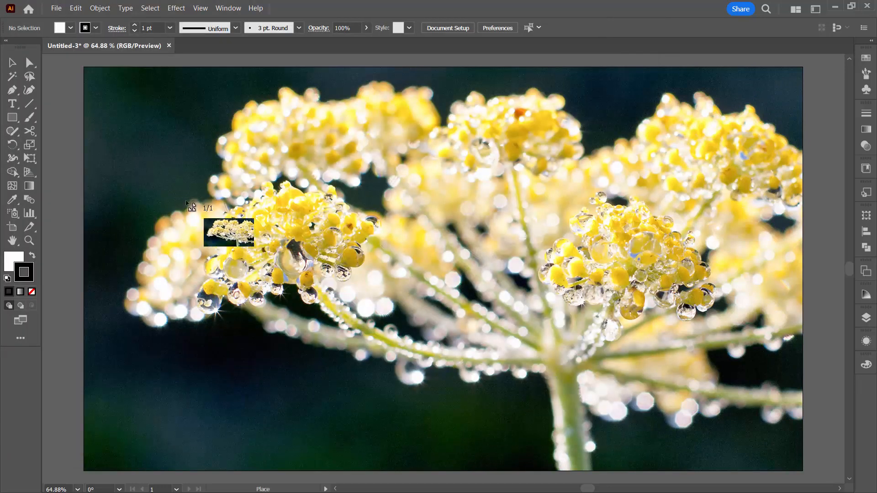
left_click(166, 192)
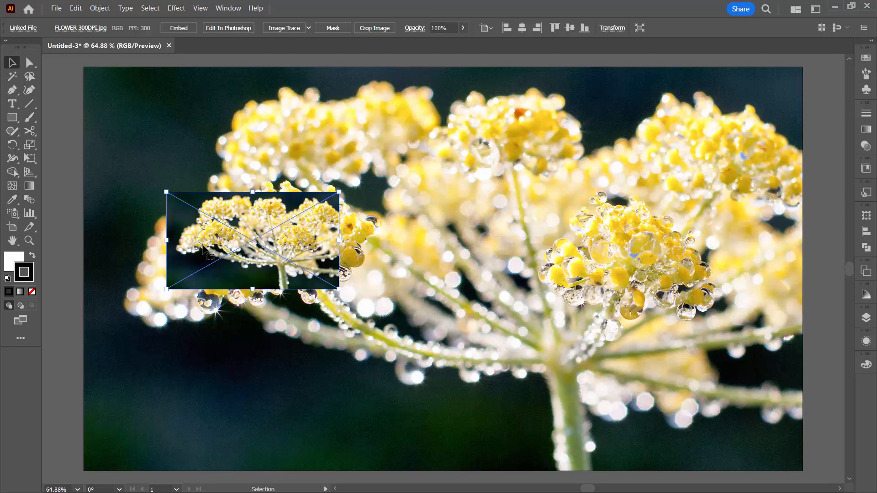
left_click_drag(277, 264, 277, 302)
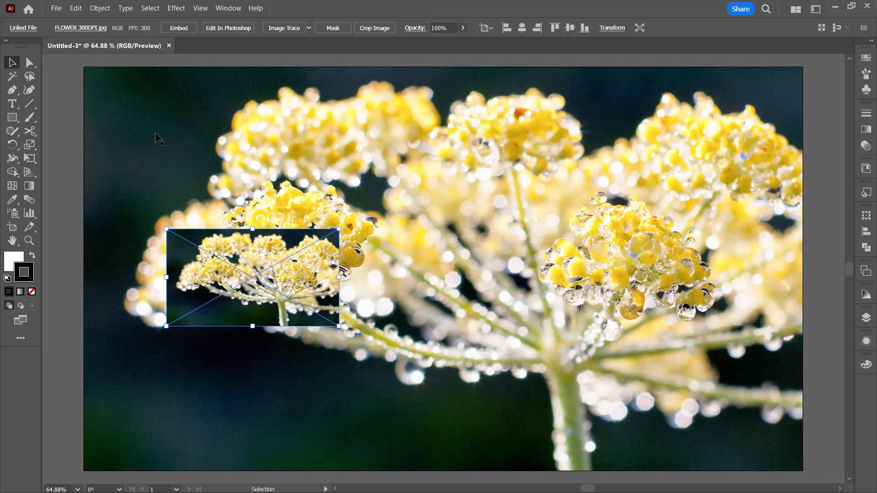
Compare the PPI of the two placed flower images, and examine FLOWER 300DPI.jpg's image size and resolution in Photoshop.
left_click(510, 176)
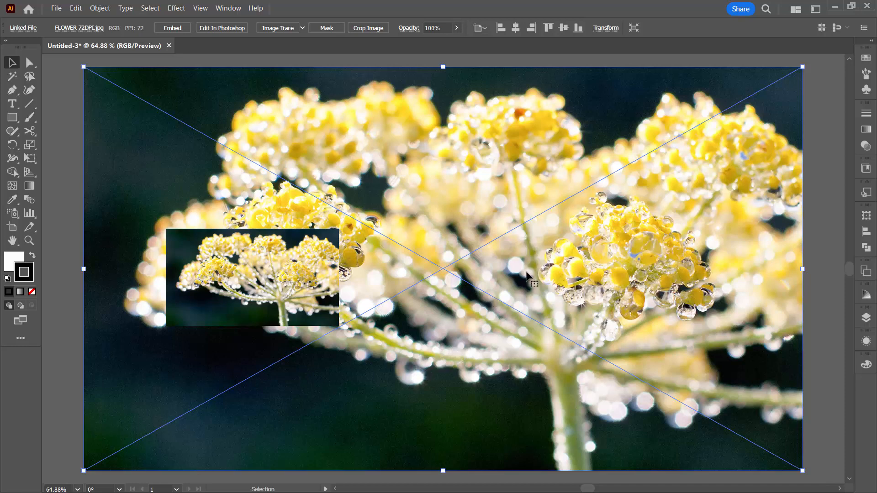
left_click(259, 293)
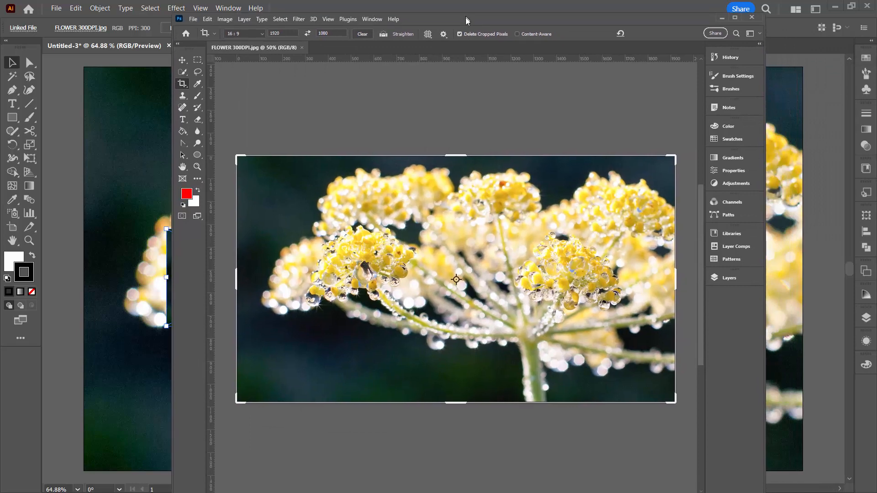
left_click_drag(466, 20, 465, 32)
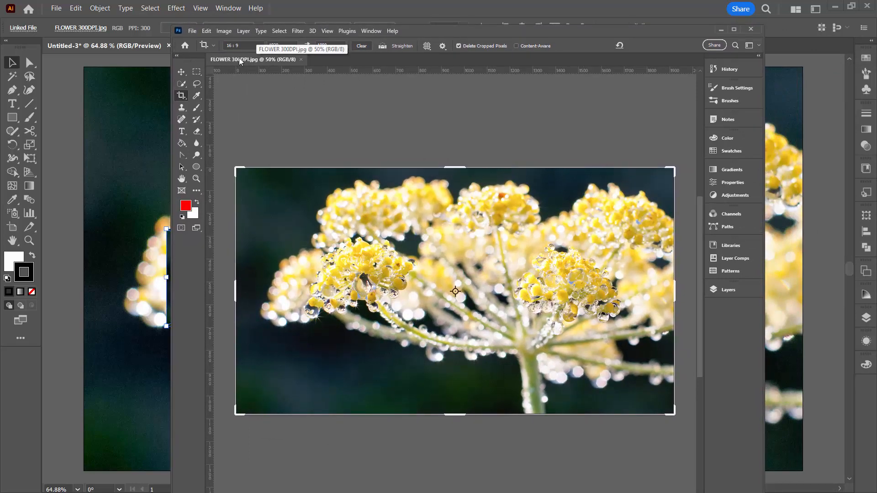
left_click(224, 31)
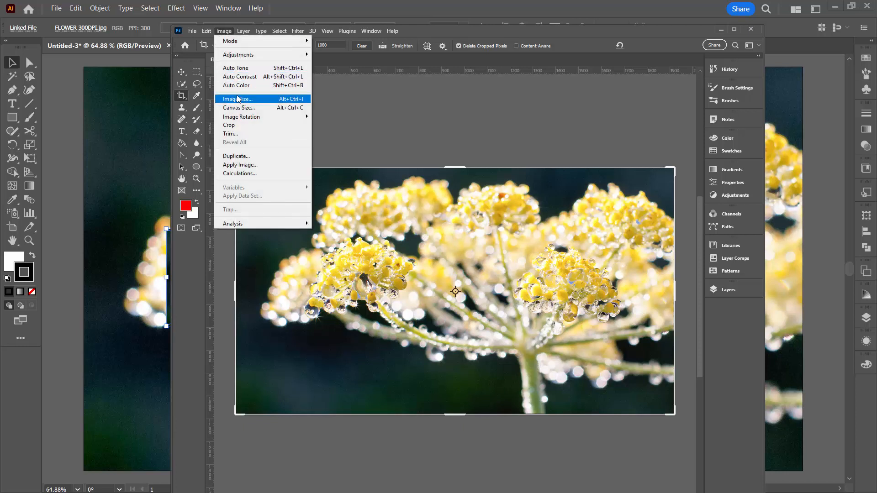
left_click(238, 99)
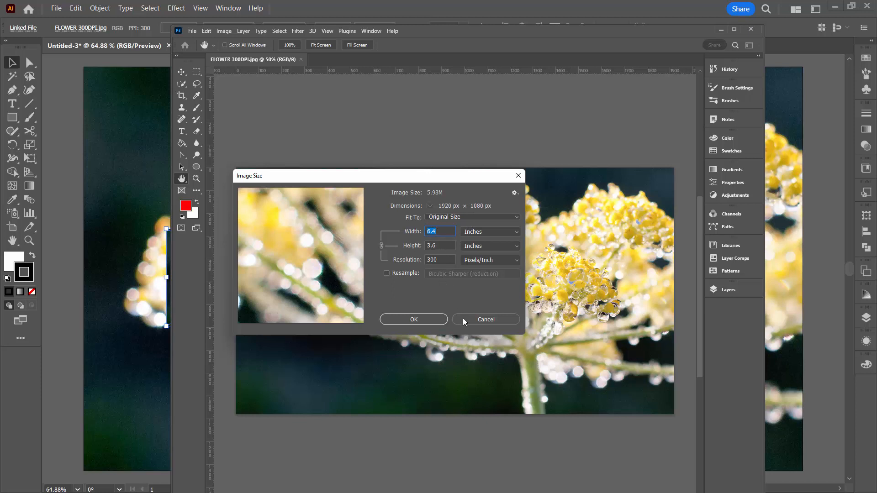
left_click(434, 322)
key("c")
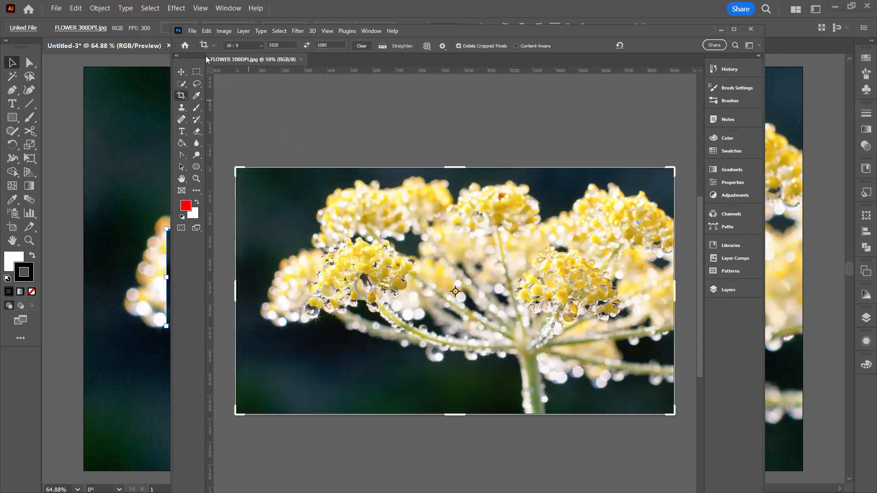
Open the recent file FLOWER 72DPI.jpg in Photoshop and examine its image size and resolution.
left_click(191, 31)
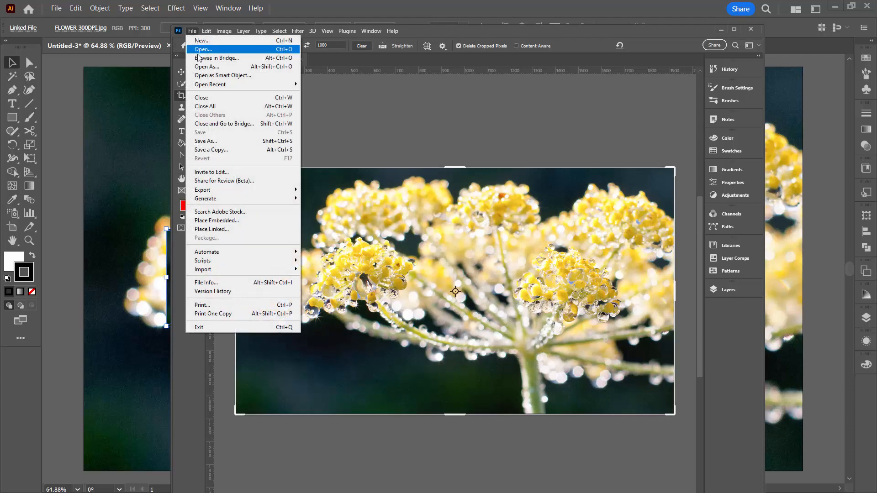
mouse_move(204, 83)
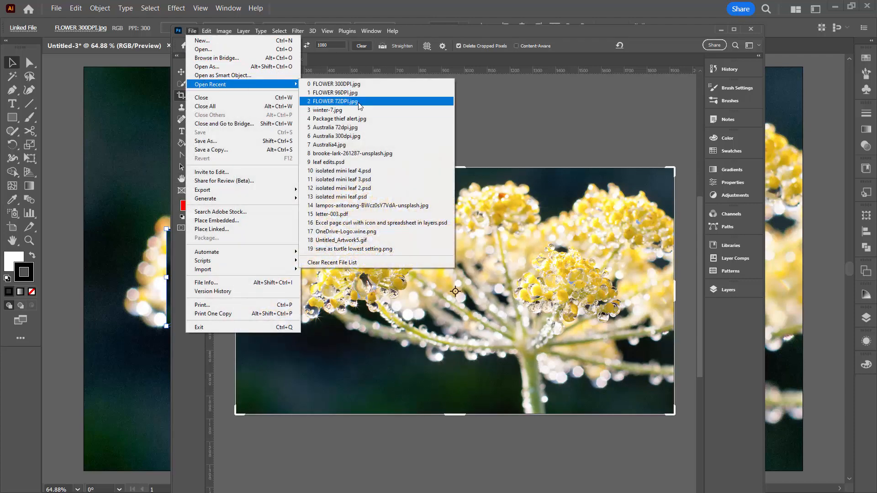
left_click(329, 101)
left_click(224, 31)
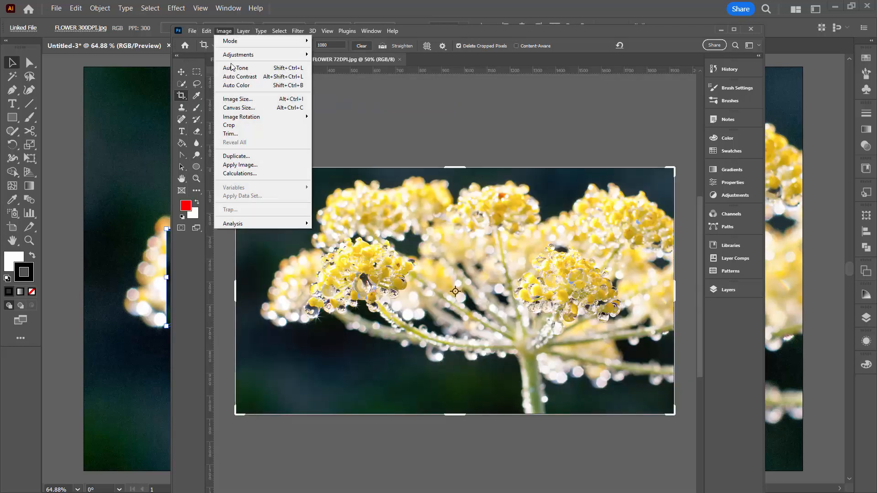
left_click(247, 99)
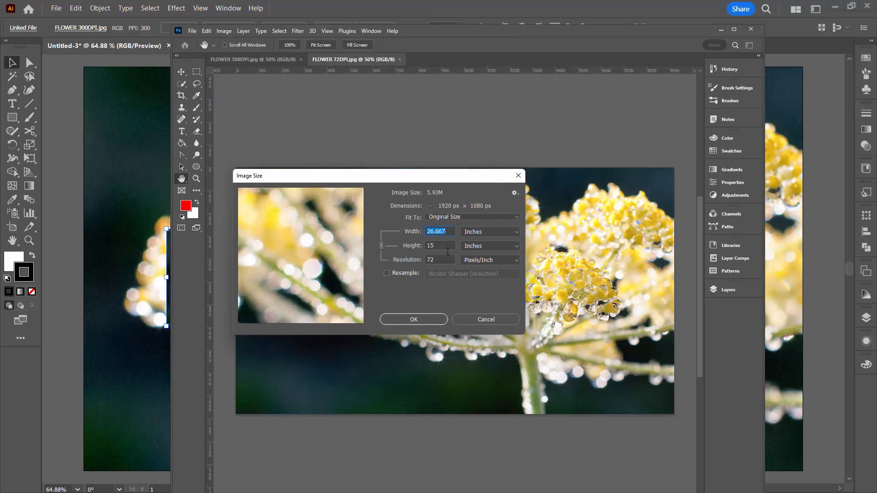
left_click(423, 319)
key("c")
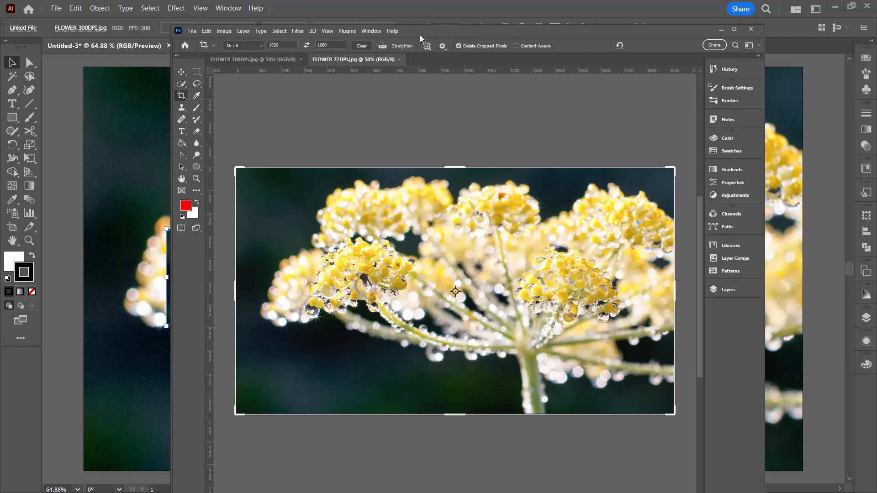
Compare the open FLOWER 300DPI.jpg and FLOWER 72DPI.jpg documents visually, and return to the Illustrator document.
left_click(283, 60)
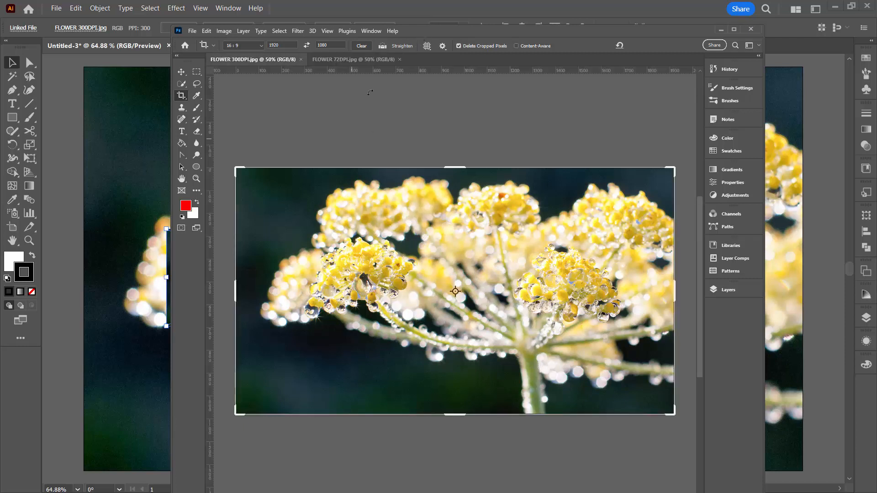
left_click(363, 63)
left_click(278, 62)
left_click_drag(414, 31, 876, 83)
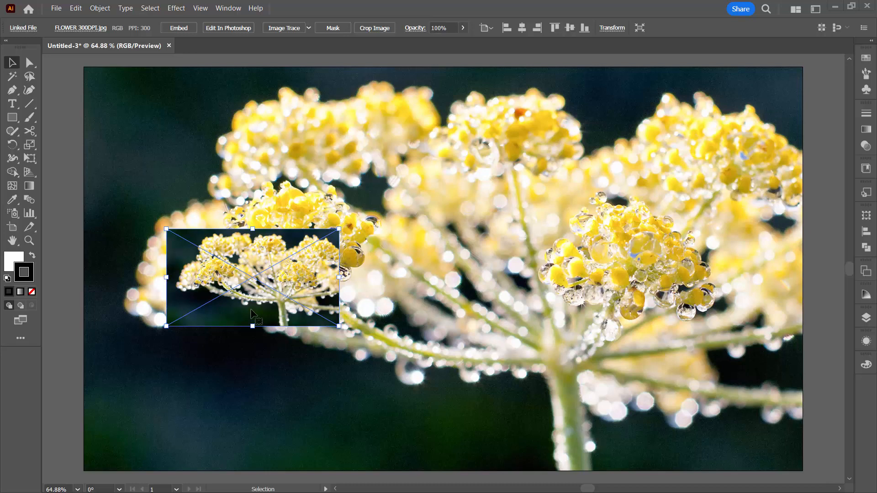
Move the 300DPI flower image partly past the artboard's left edge near the lower corner, and delete both placed flower images.
left_click_drag(250, 310, 194, 371)
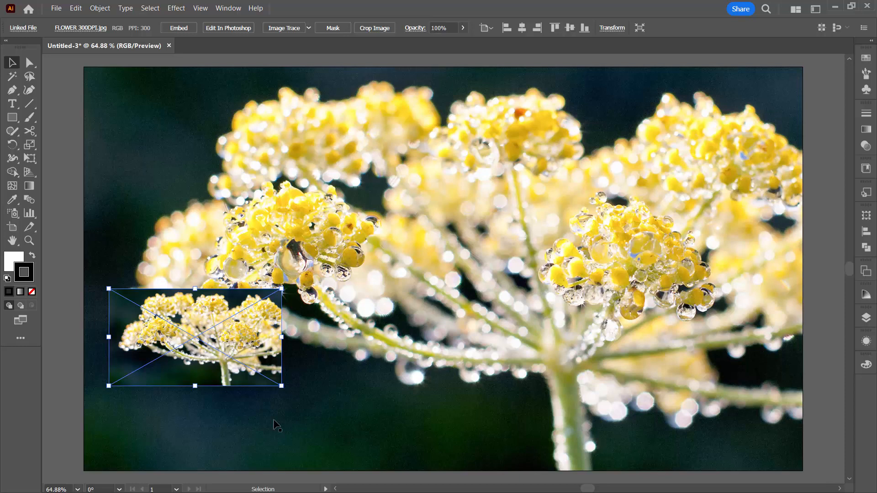
left_click_drag(245, 343, 205, 379)
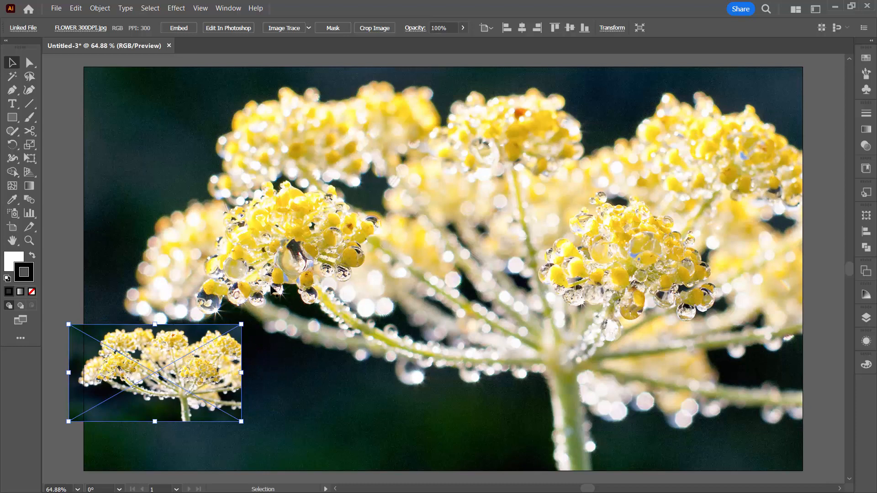
key("Delete")
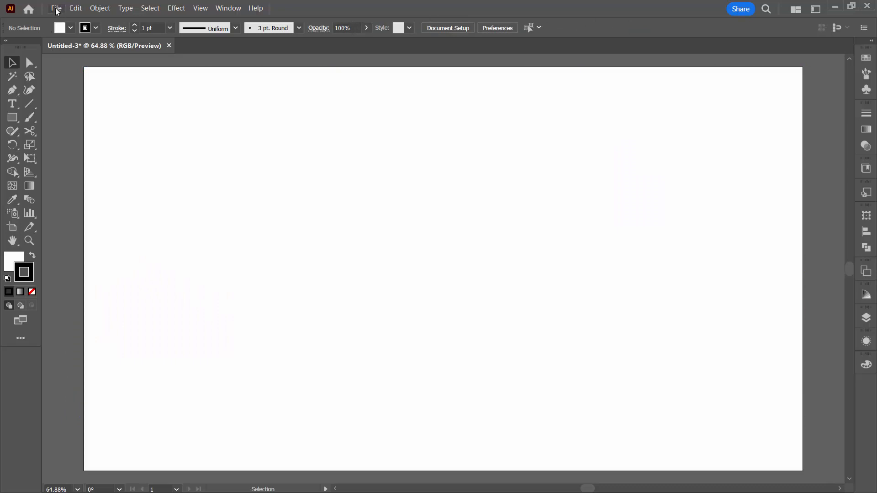
Place Australia 300dpi.jpg as a linked image at its native size and align it with the artboard's upper-left corner.
left_click(57, 8)
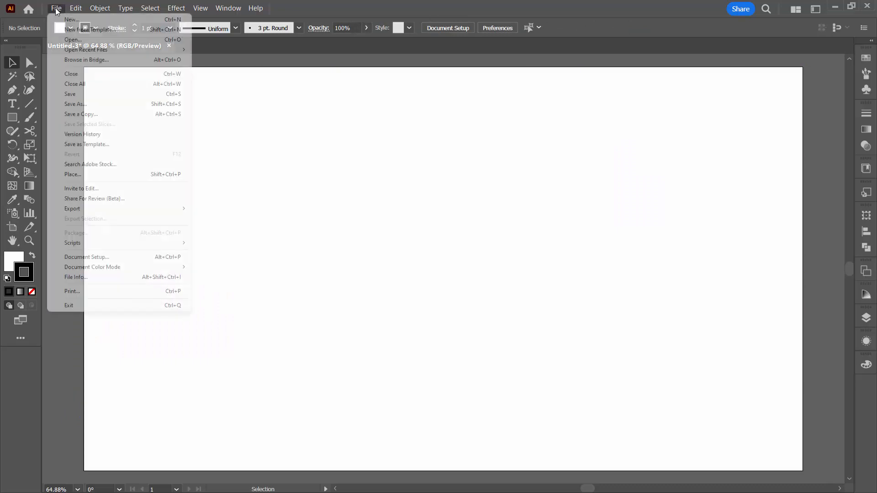
left_click(89, 174)
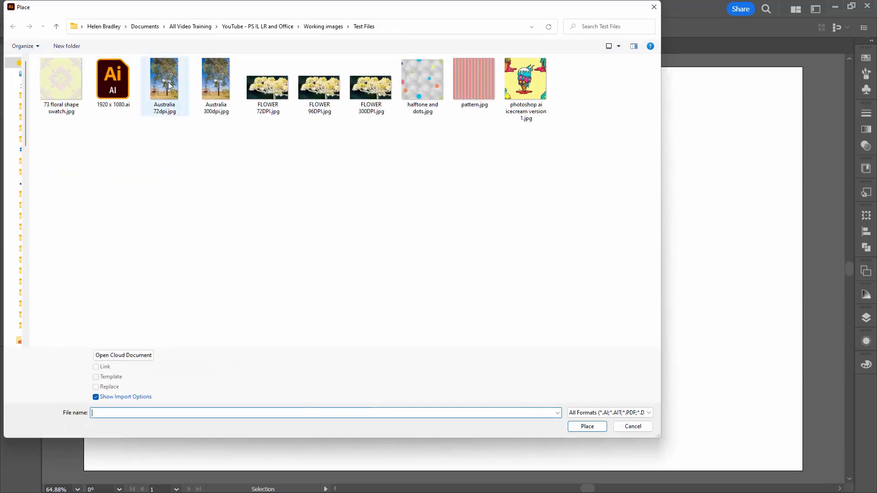
left_click(203, 76)
left_click(576, 427)
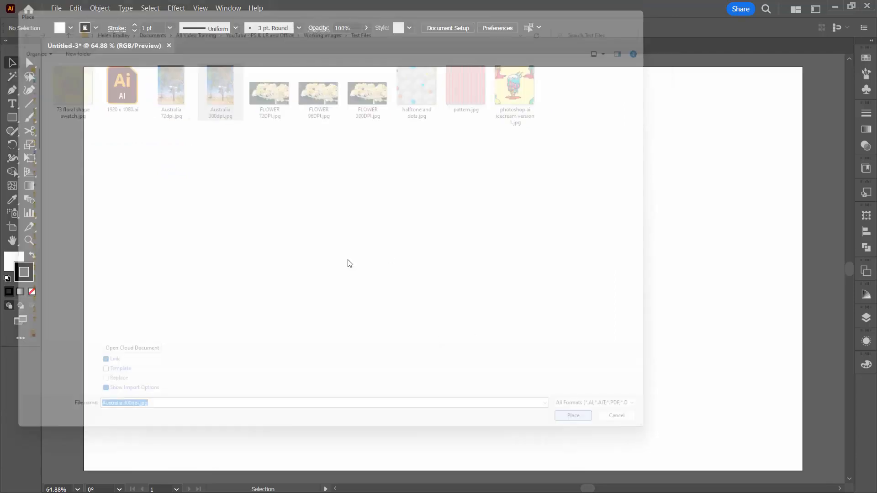
left_click(85, 69)
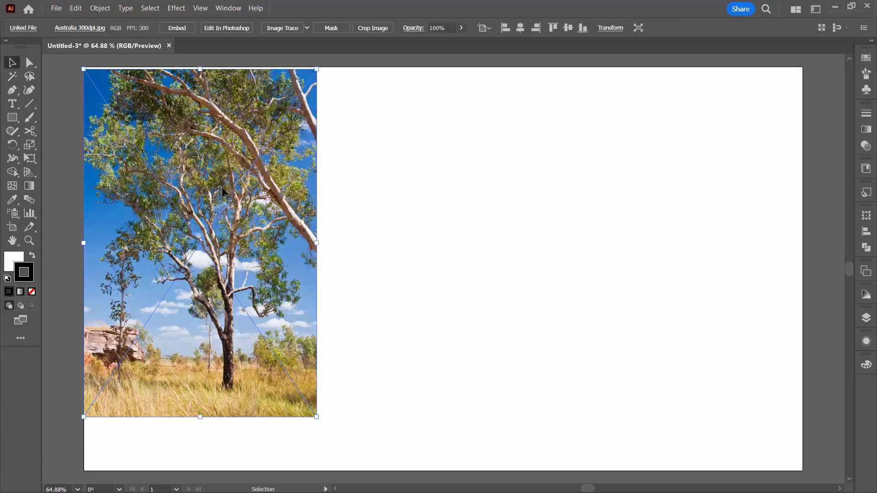
left_click_drag(219, 305, 221, 303)
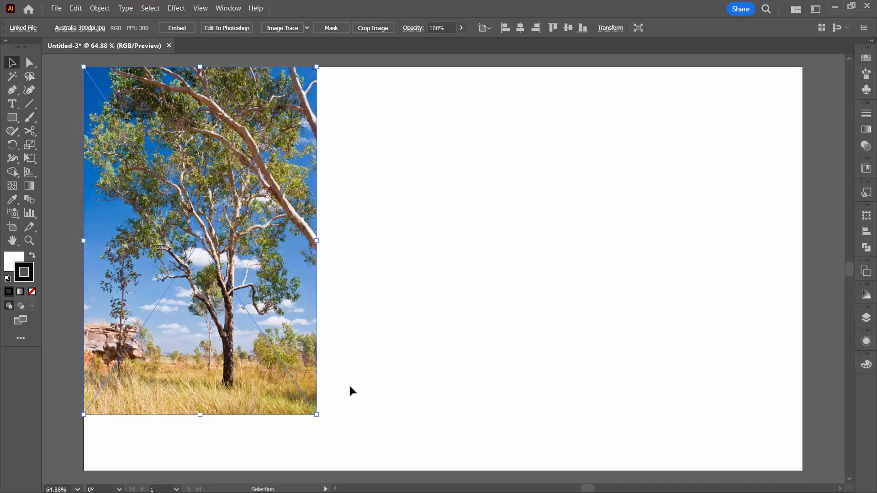
Remove the Australia image from the artboard, and calculate 1920 ÷ 300 × 72 in the Moffsoft FreeCalc calculator.
left_click(350, 414)
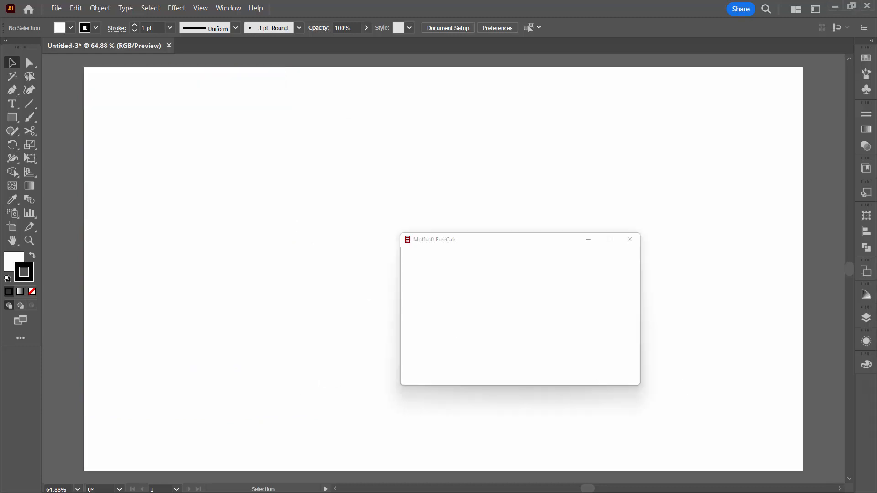
left_click_drag(497, 243, 438, 263)
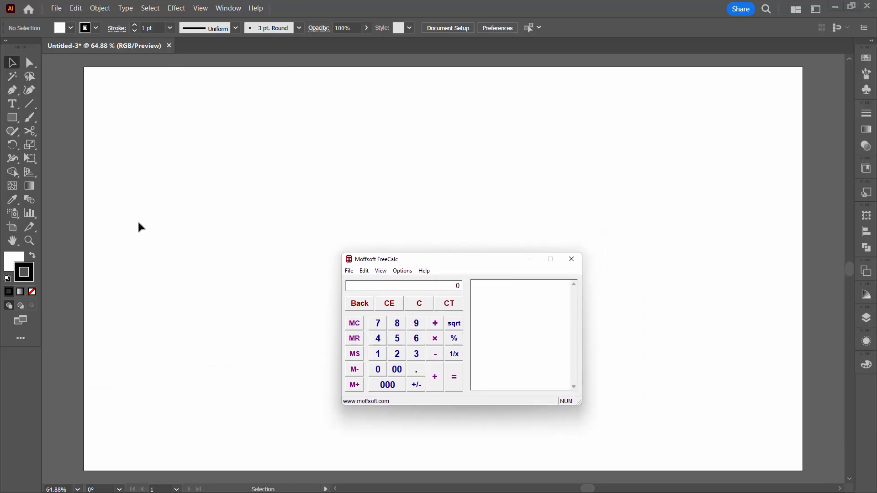
double_click(464, 285)
type("1920")
left_click(435, 323)
type("300")
key("Return")
type("72")
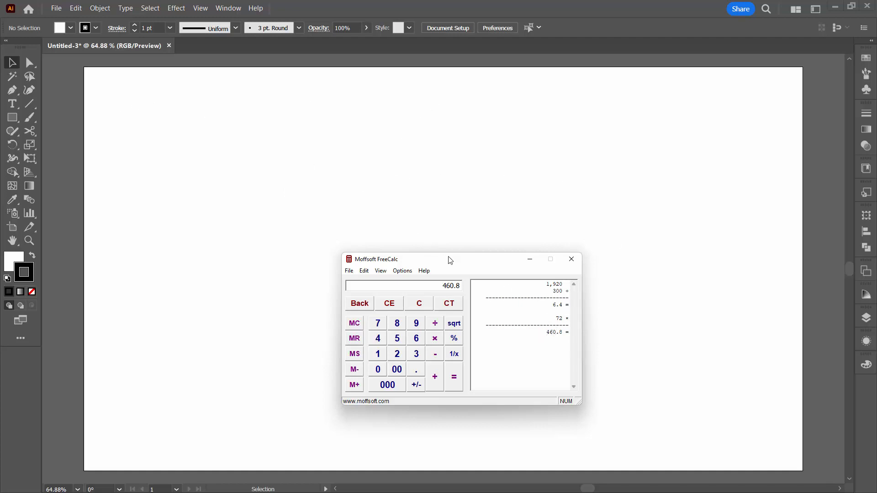
left_click_drag(448, 259, 874, 206)
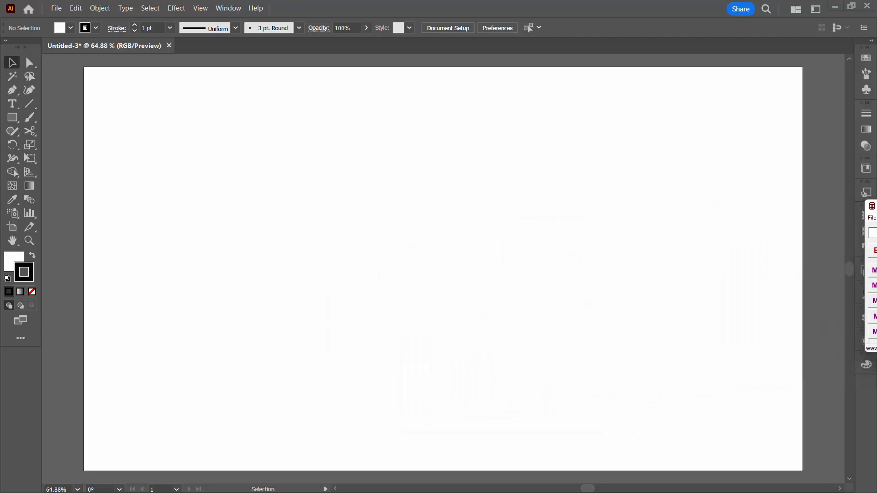
Place FLOWER 300DPI.jpg as a linked image at its native size near the artboard's upper-left corner, at about X 68, Y 64 px.
left_click(58, 8)
left_click(91, 175)
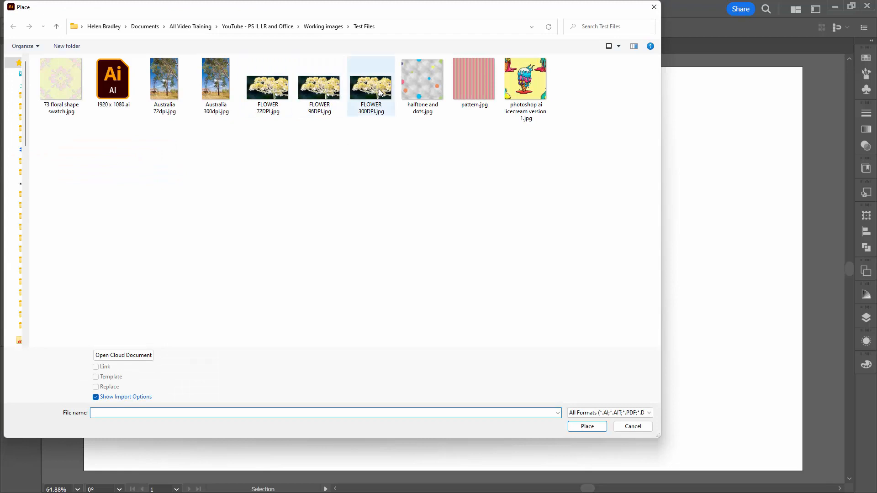
left_click(361, 95)
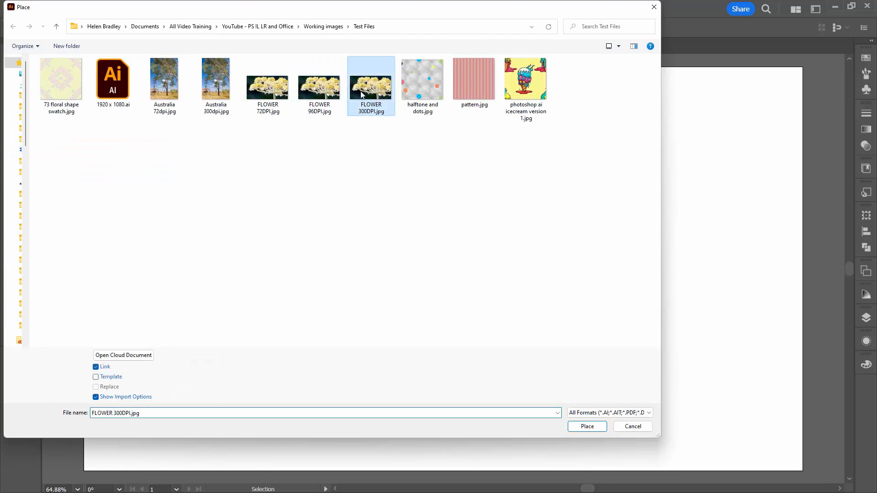
left_click(587, 426)
left_click(109, 90)
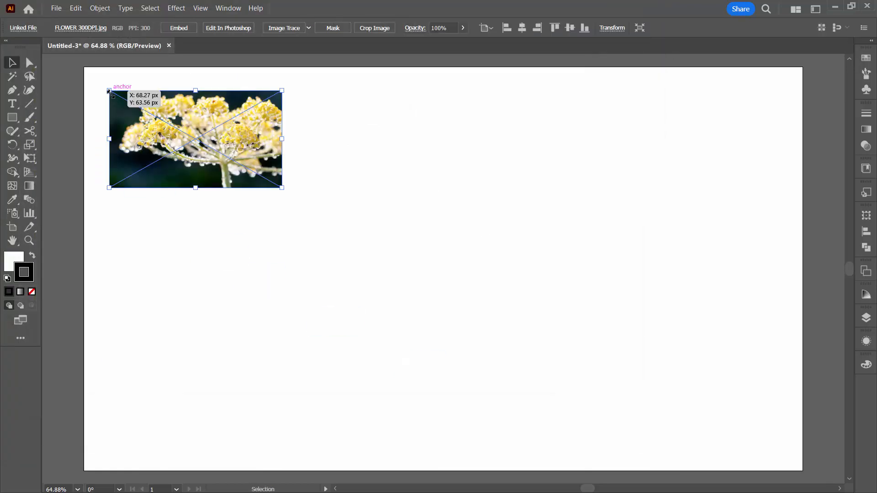
Check the placed flower image's width in its transform values against the calculator's result.
left_click(612, 28)
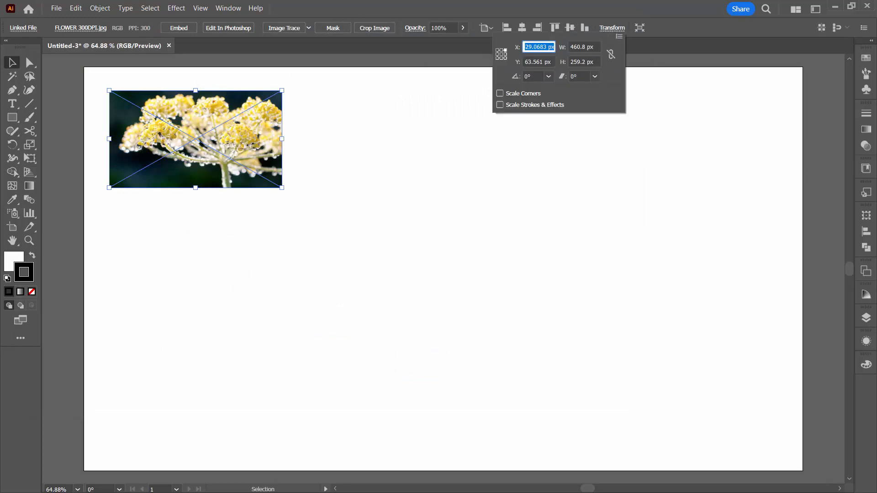
key("Escape")
left_click_drag(876, 242, 636, 221)
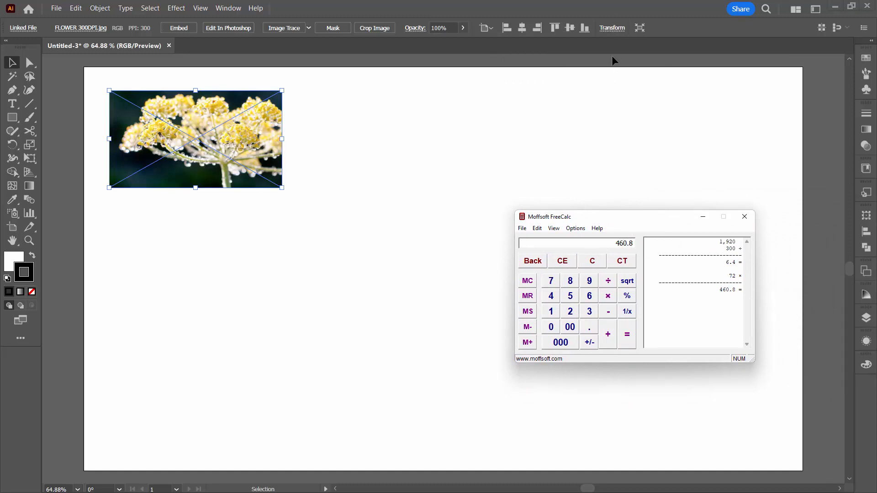
left_click(614, 28)
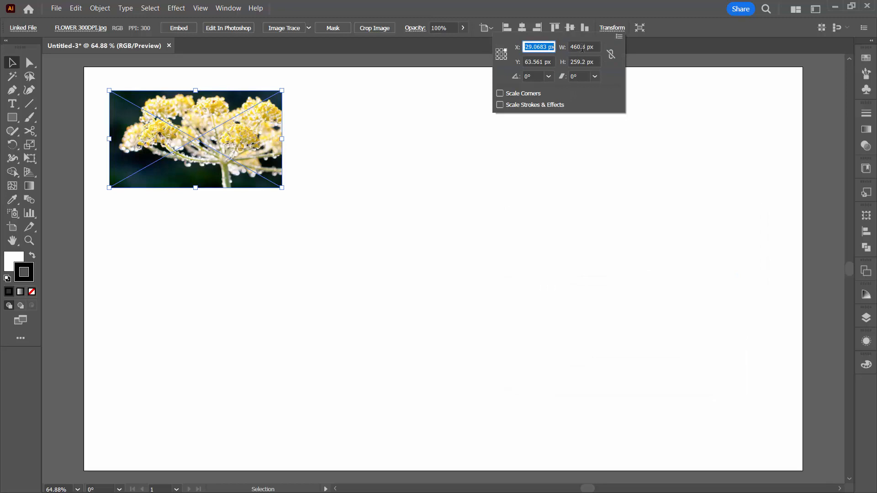
Calculate 1920 ÷ 72 × 72 in the calculator for the 72 dpi image width, and clear the entry.
left_click_drag(876, 222, 316, 265)
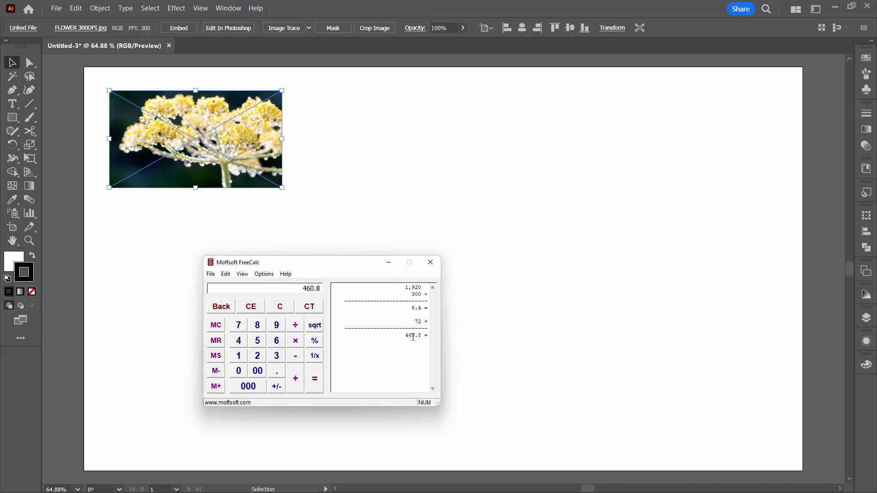
left_click_drag(300, 288, 325, 288)
type("1920")
key("slash")
type("72")
key("slash")
type("72")
key("asterisk")
key("Return")
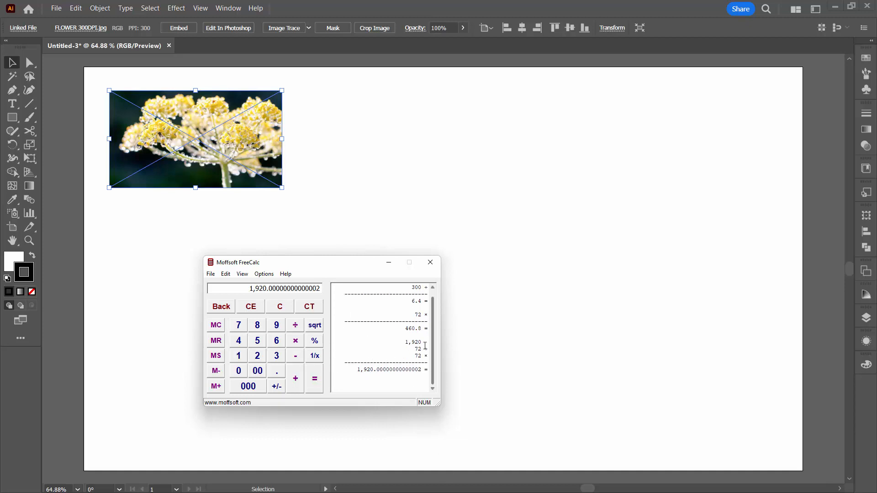
left_click(279, 306)
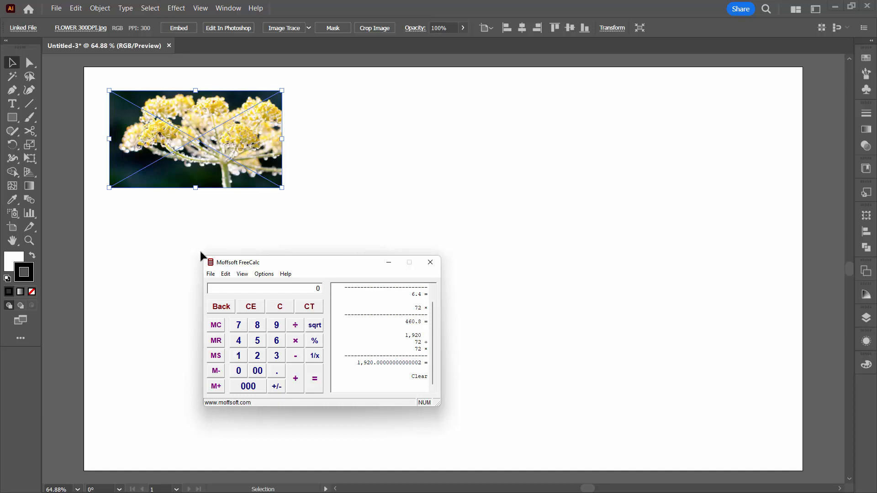
Close the calculator and deselect the placed flower image.
left_click_drag(314, 268, 412, 258)
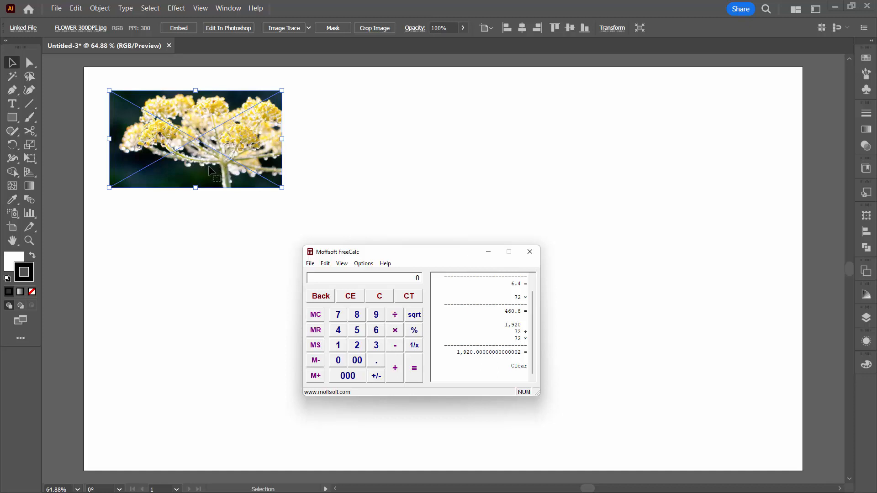
left_click(530, 253)
left_click(226, 282)
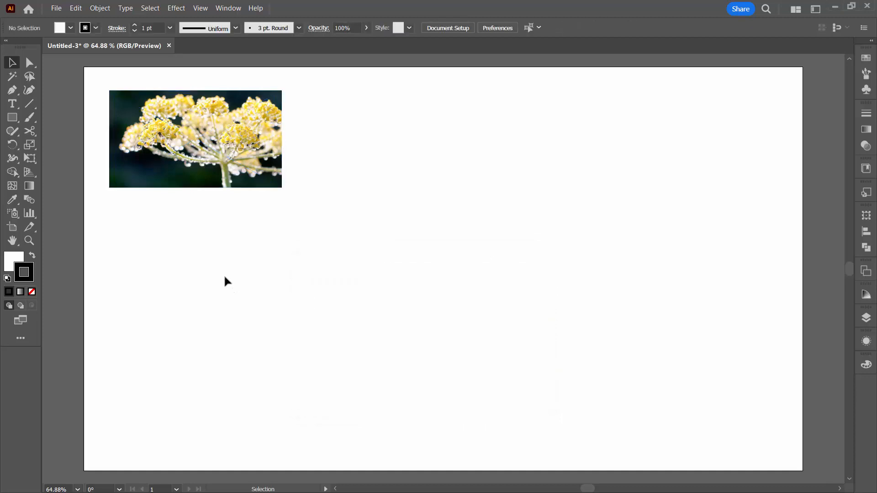